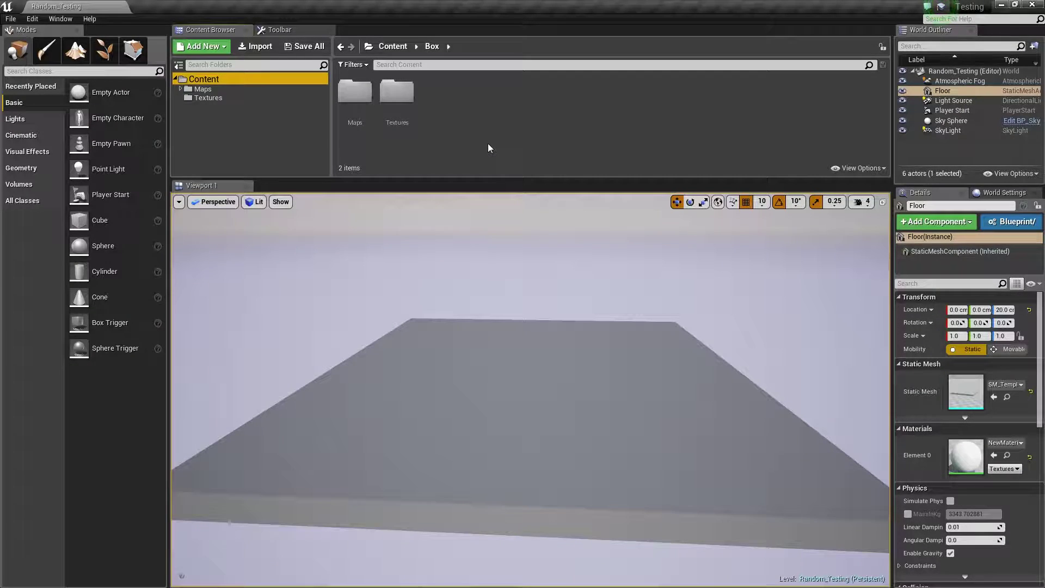
Create a new folder named Box under Content in the Content Browser.
{"action": "left_click", "coordinate": [487, 142]}
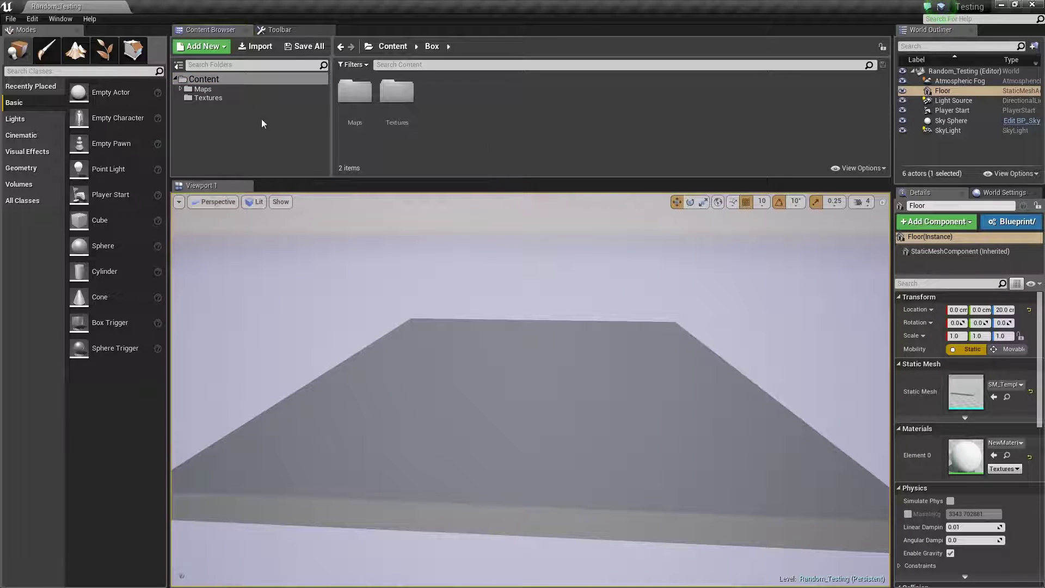
{"action": "right_click", "coordinate": [210, 83]}
{"action": "left_click", "coordinate": [227, 93]}
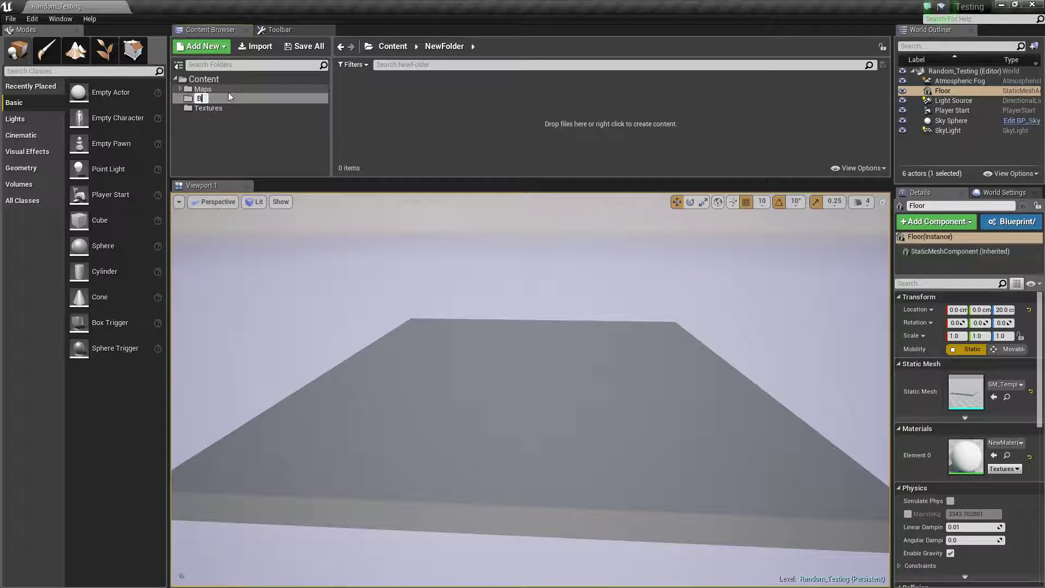
{"action": "type", "text": "Box"}
{"action": "key", "text": "Return"}
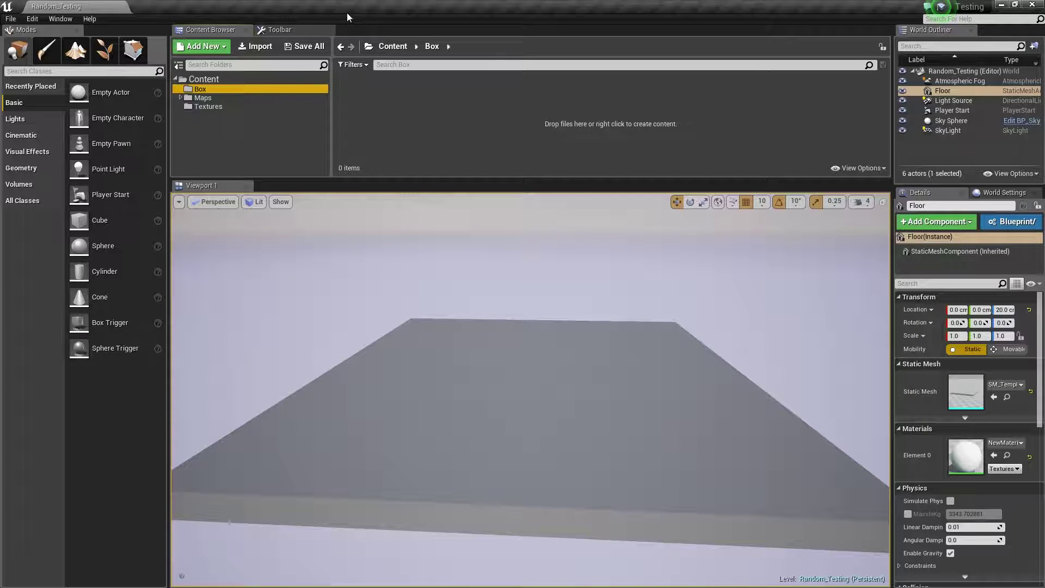
Drag Box.FBX from the desktop into the Box folder, then cancel that import and re-maximize the editor.
{"action": "left_click_drag", "start_coordinate": [347, 12], "coordinate": [443, 36]}
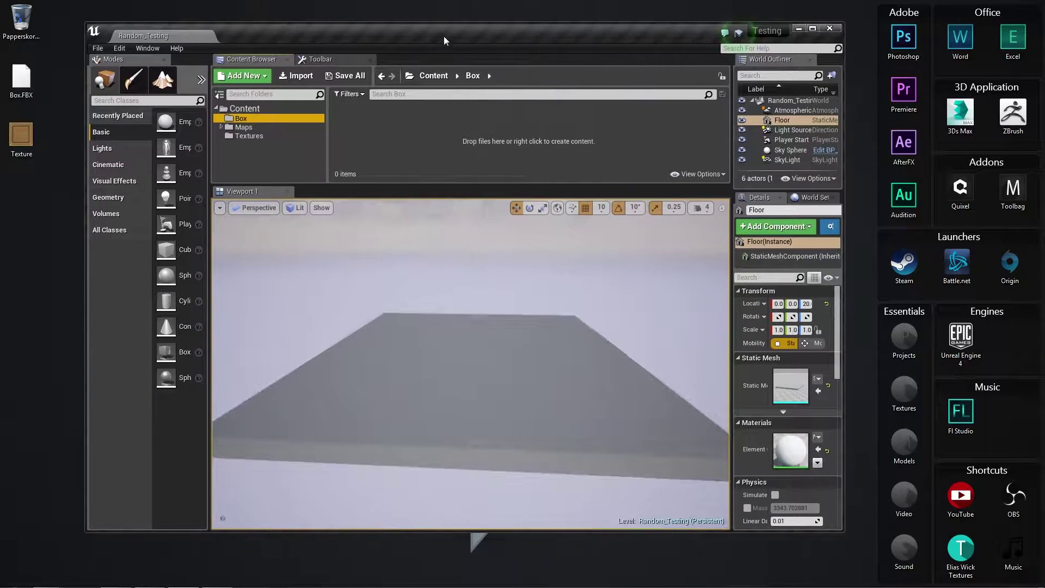
{"action": "left_click_drag", "start_coordinate": [22, 79], "coordinate": [379, 129]}
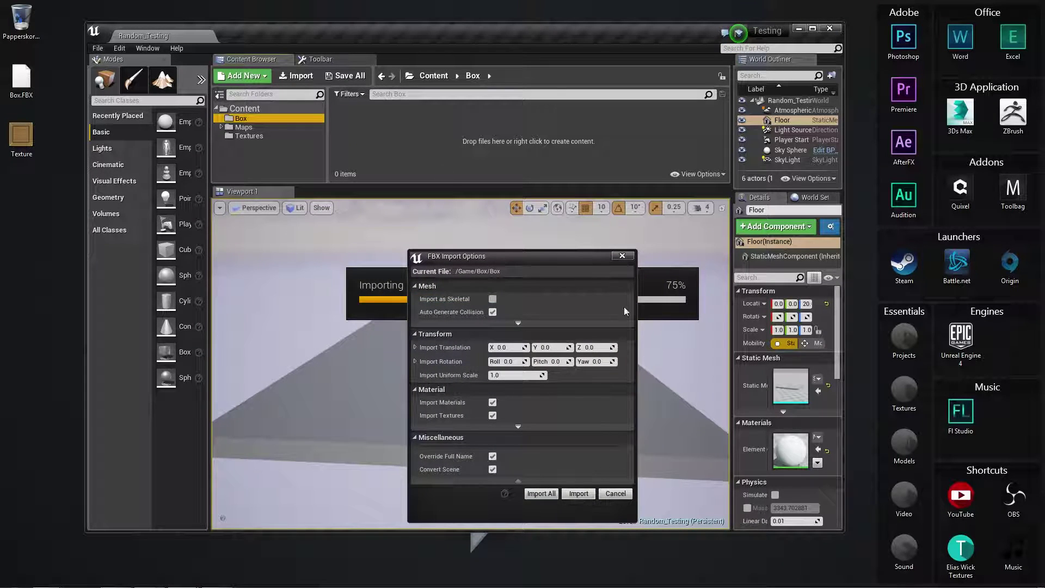
{"action": "left_click", "coordinate": [624, 257]}
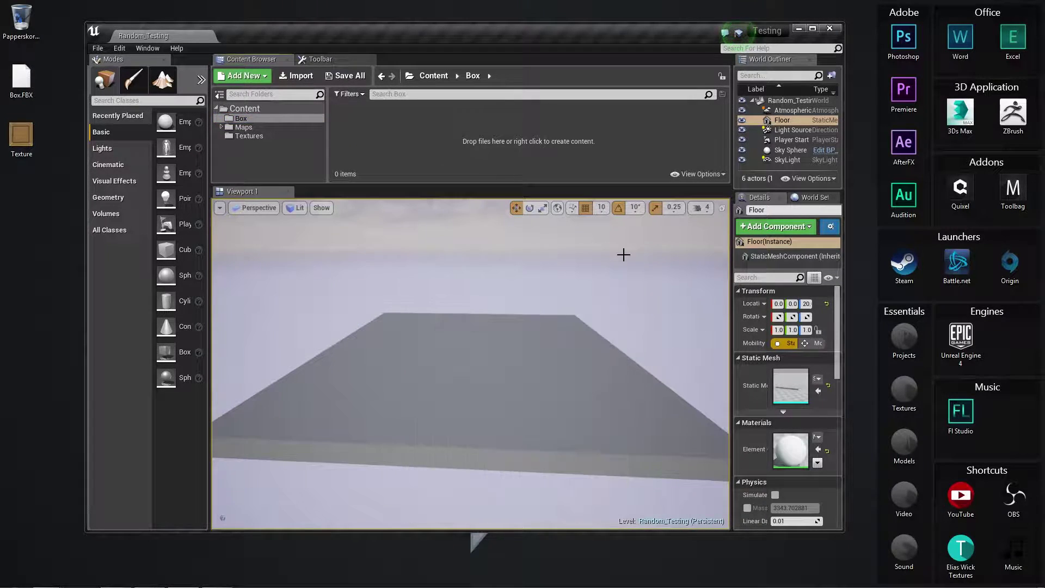
{"action": "double_click", "coordinate": [487, 33]}
Import Box.FBX from the Desktop through the Import file browser.
{"action": "left_click", "coordinate": [255, 46]}
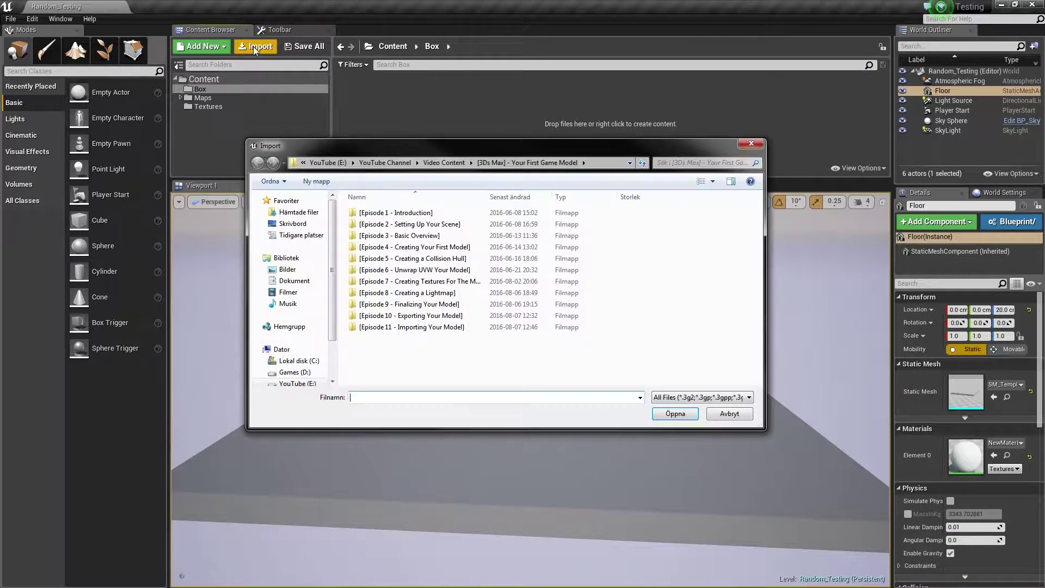
{"action": "left_click", "coordinate": [294, 223]}
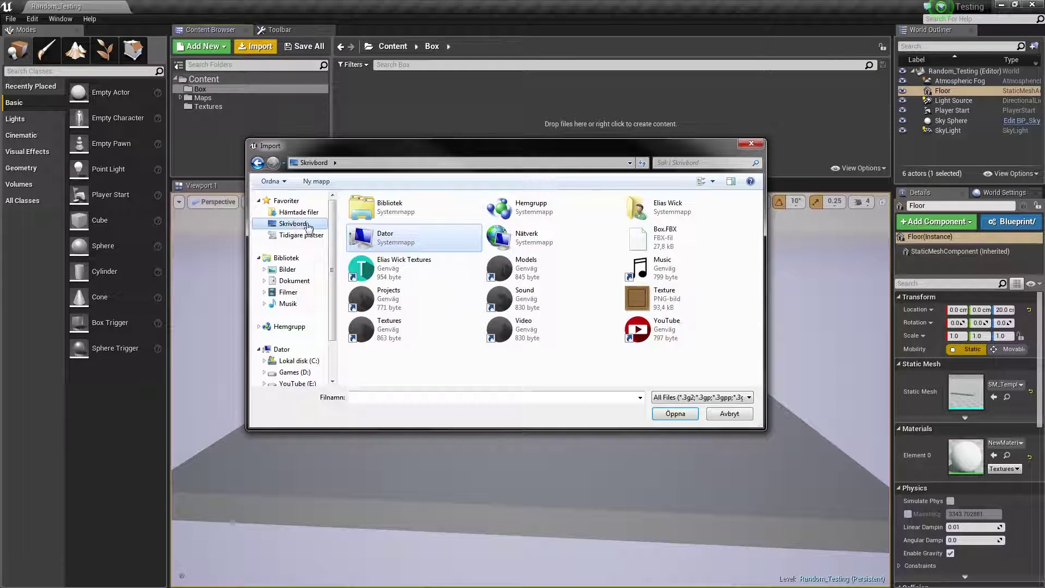
{"action": "double_click", "coordinate": [667, 239]}
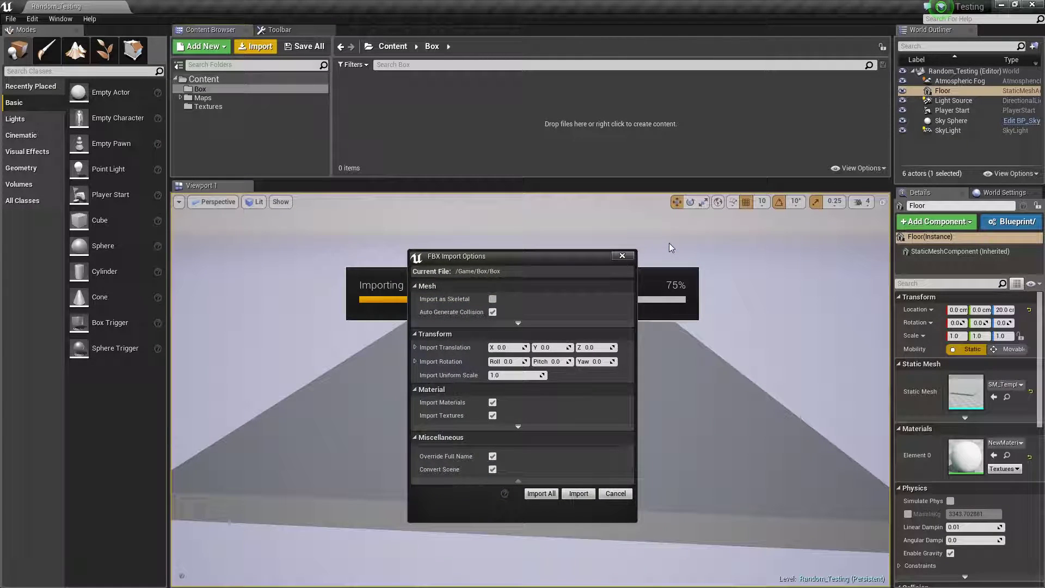
Import Box with Auto Generate Collision and Generate Lightmap UVs both turned off.
{"action": "left_click_drag", "start_coordinate": [561, 261], "coordinate": [617, 200]}
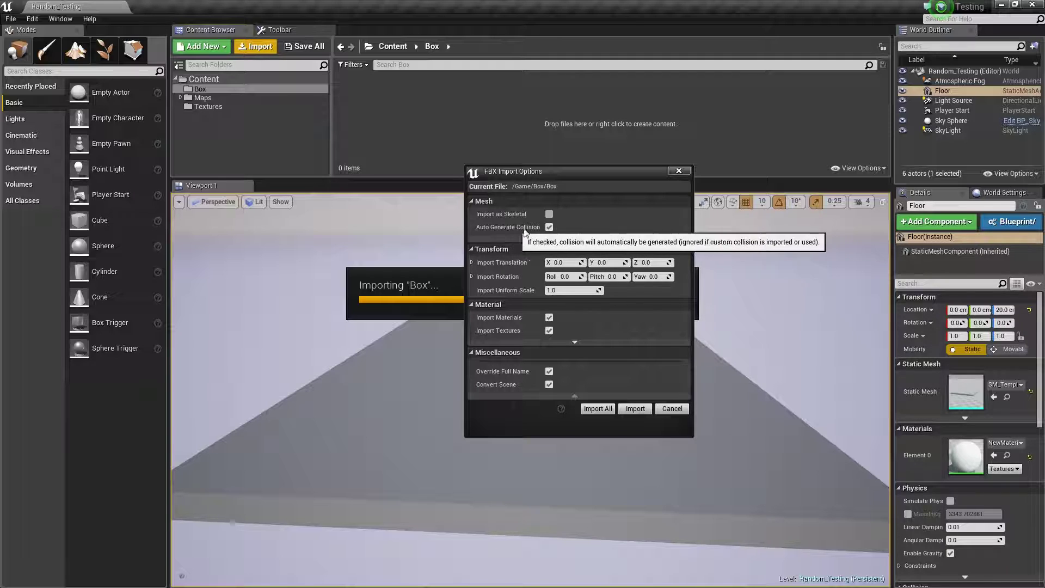
{"action": "left_click", "coordinate": [548, 228]}
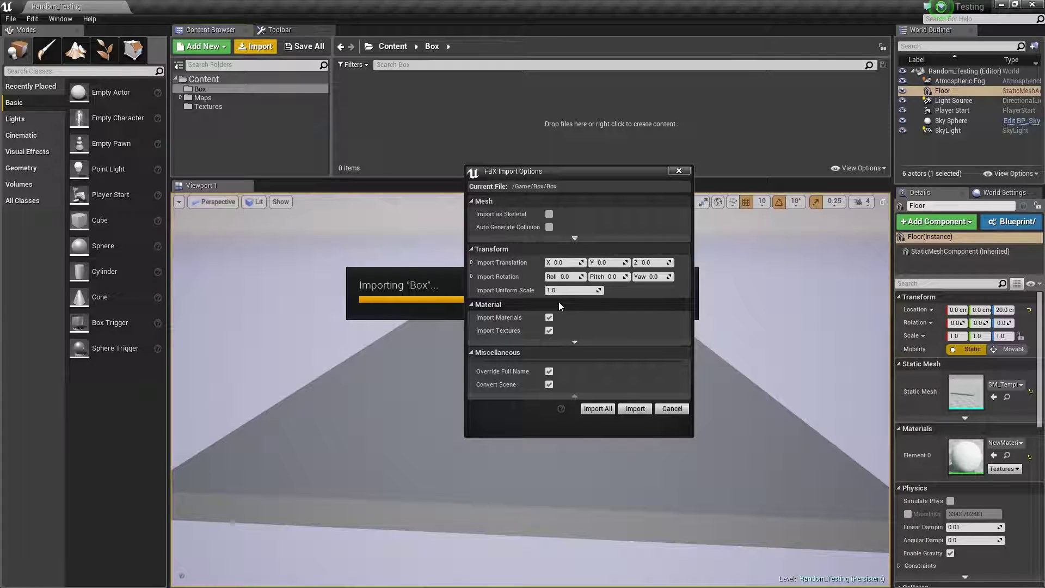
{"action": "left_click", "coordinate": [574, 239]}
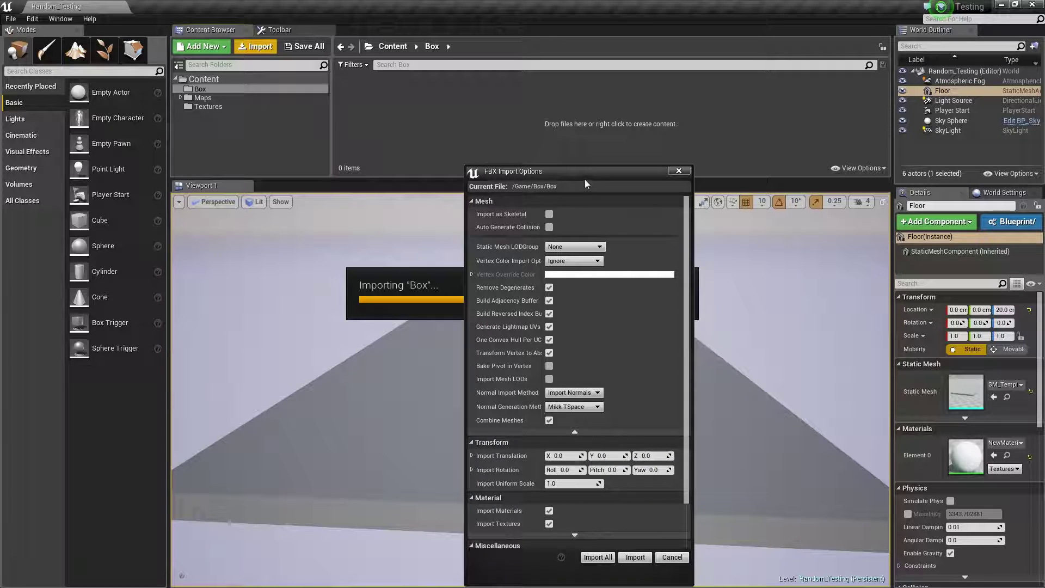
{"action": "left_click_drag", "start_coordinate": [584, 179], "coordinate": [586, 111]}
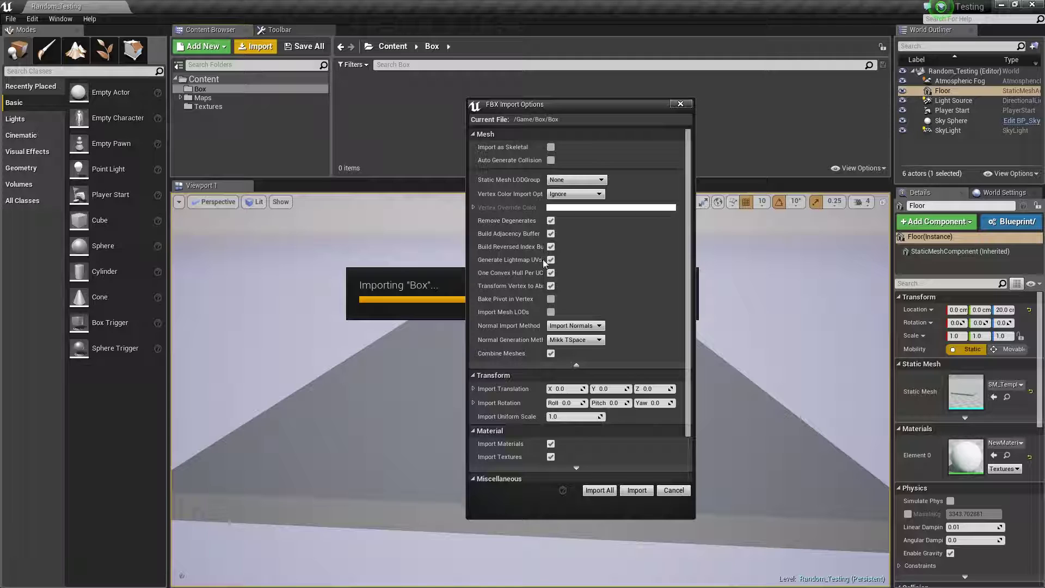
{"action": "left_click_drag", "start_coordinate": [543, 258], "coordinate": [567, 259]}
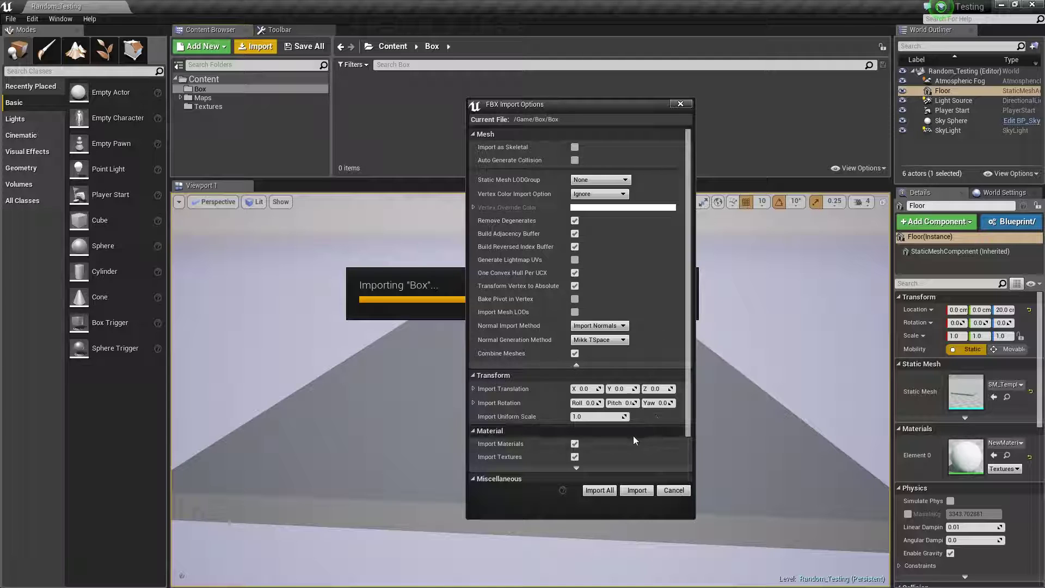
{"action": "scroll", "coordinate": [579, 452], "scroll_direction": "down", "scroll_amount": 2}
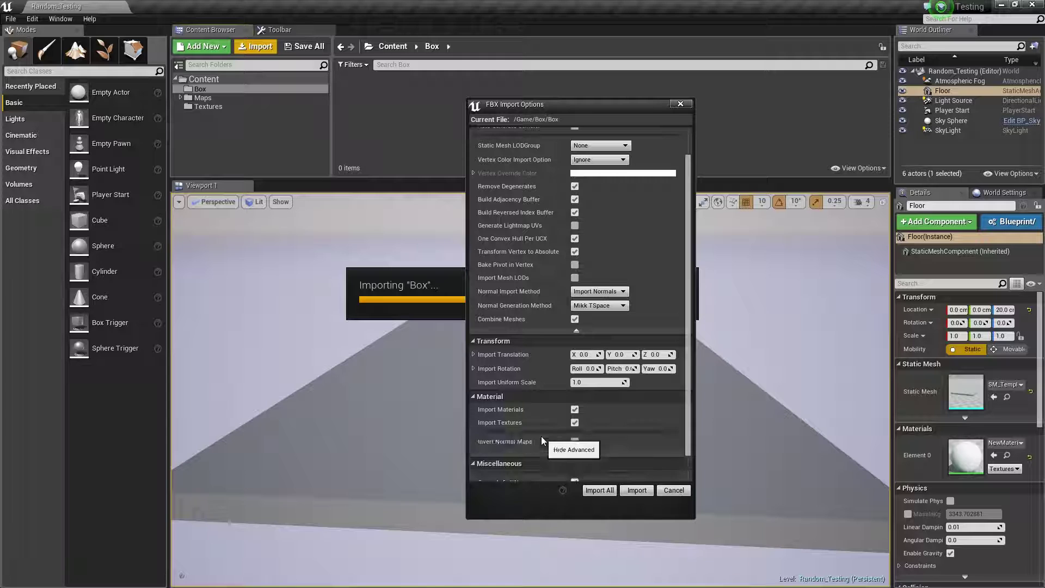
{"action": "left_click", "coordinate": [576, 434]}
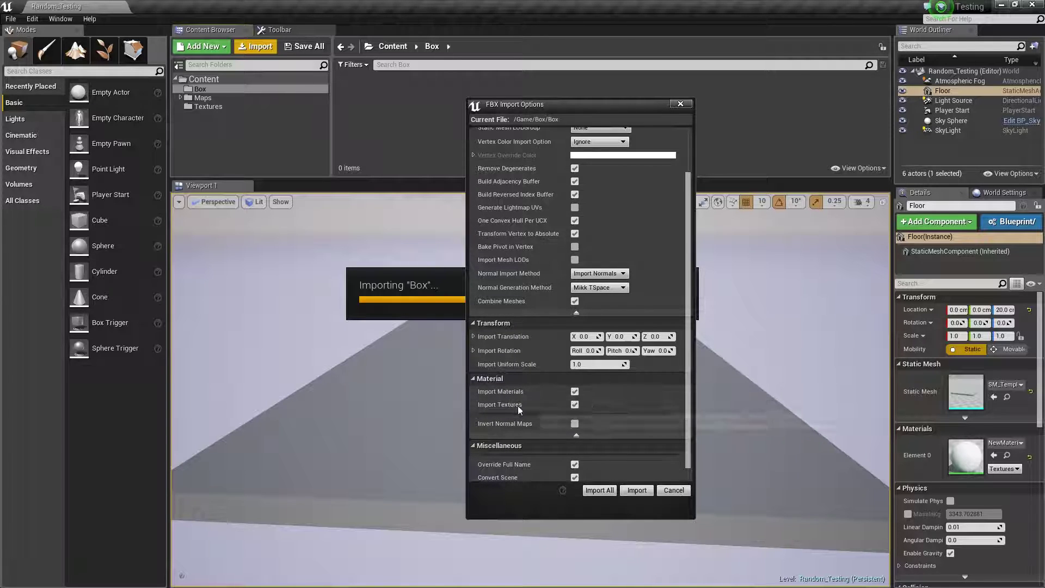
{"action": "left_click", "coordinate": [576, 435]}
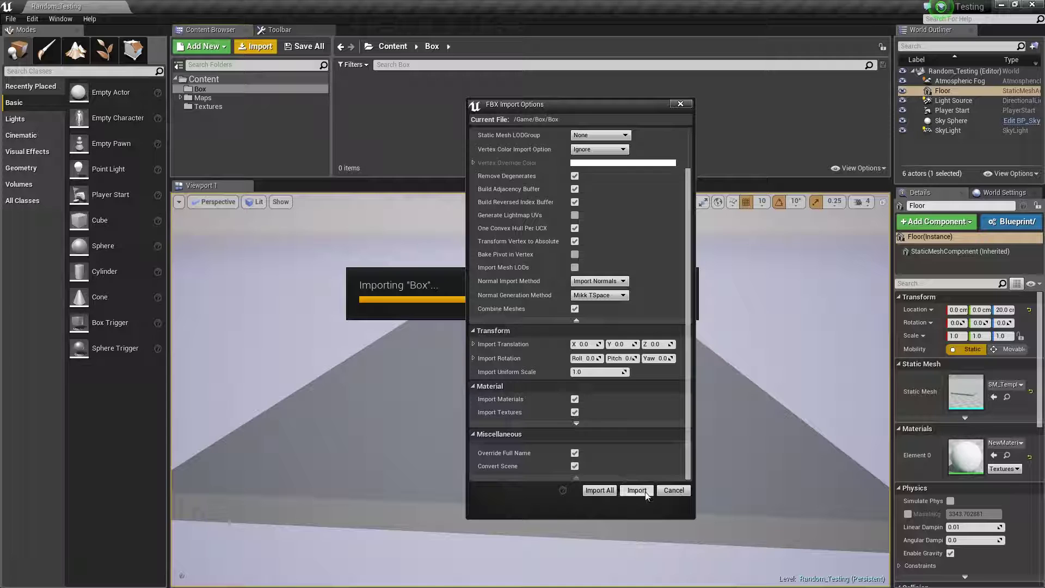
{"action": "left_click", "coordinate": [637, 490]}
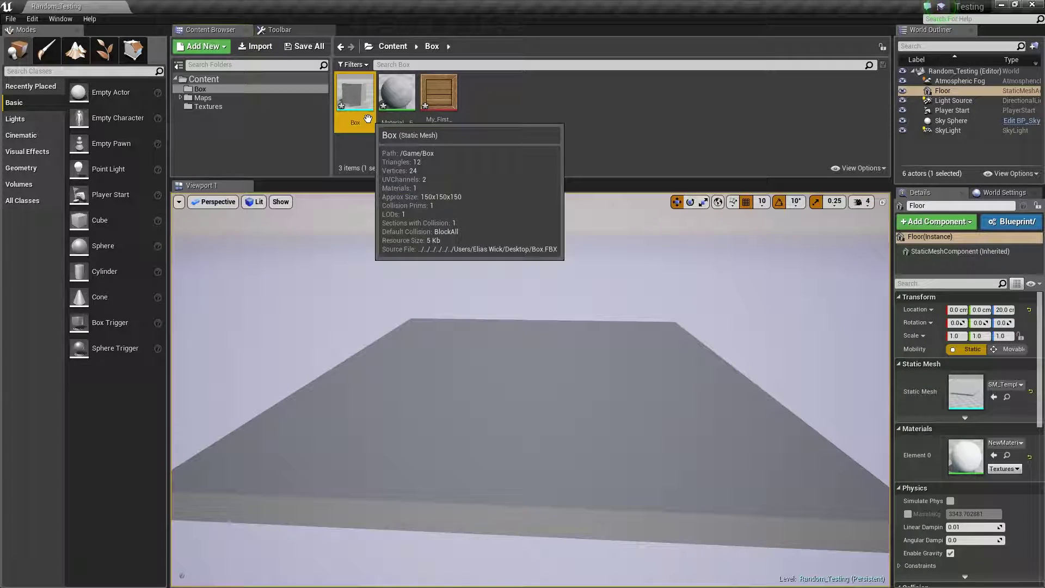
Force delete the auto-imported My_First_Texture and material, then import the desktop Texture image.
{"action": "left_click", "coordinate": [445, 114]}
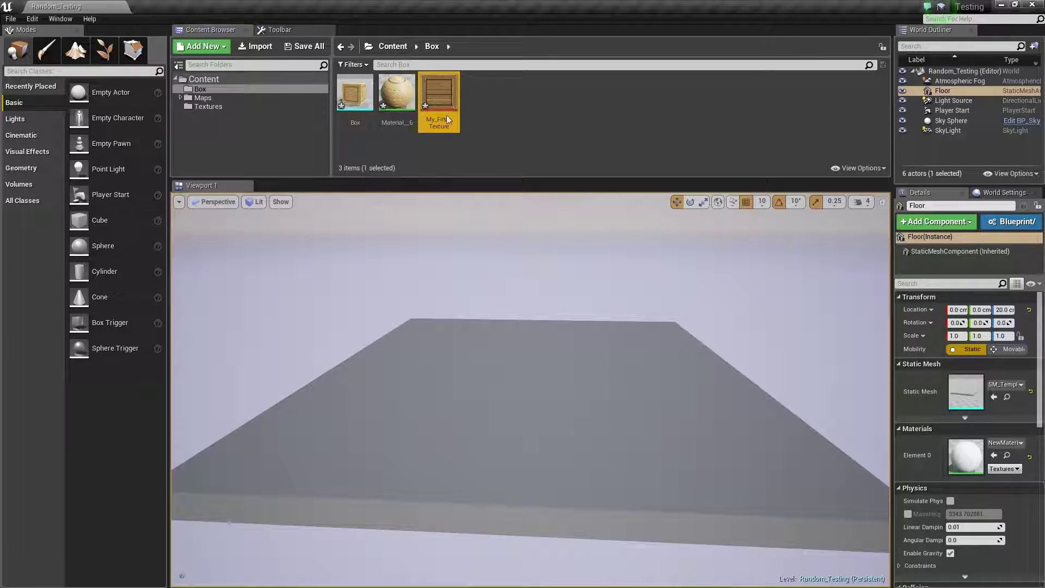
{"action": "key", "text": "Delete"}
{"action": "left_click", "coordinate": [511, 470]}
{"action": "left_click", "coordinate": [396, 93]}
{"action": "key", "text": "Delete"}
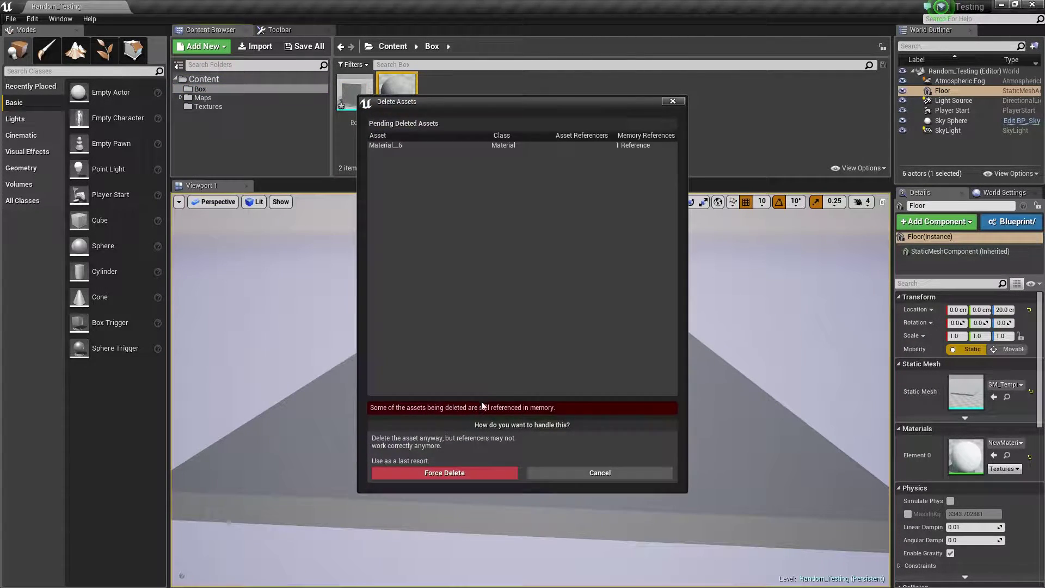
{"action": "left_click", "coordinate": [457, 471]}
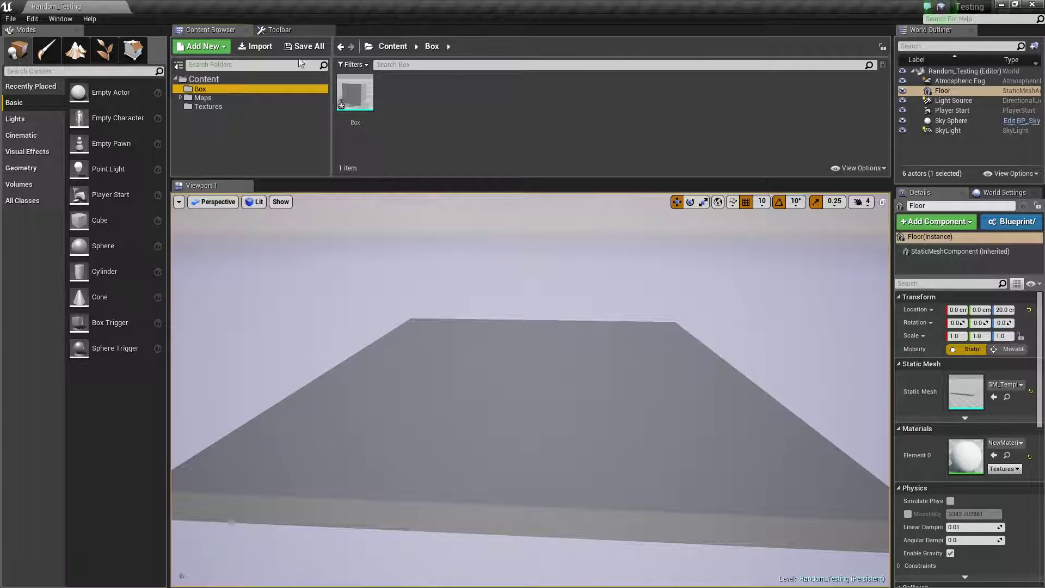
{"action": "left_click", "coordinate": [254, 48]}
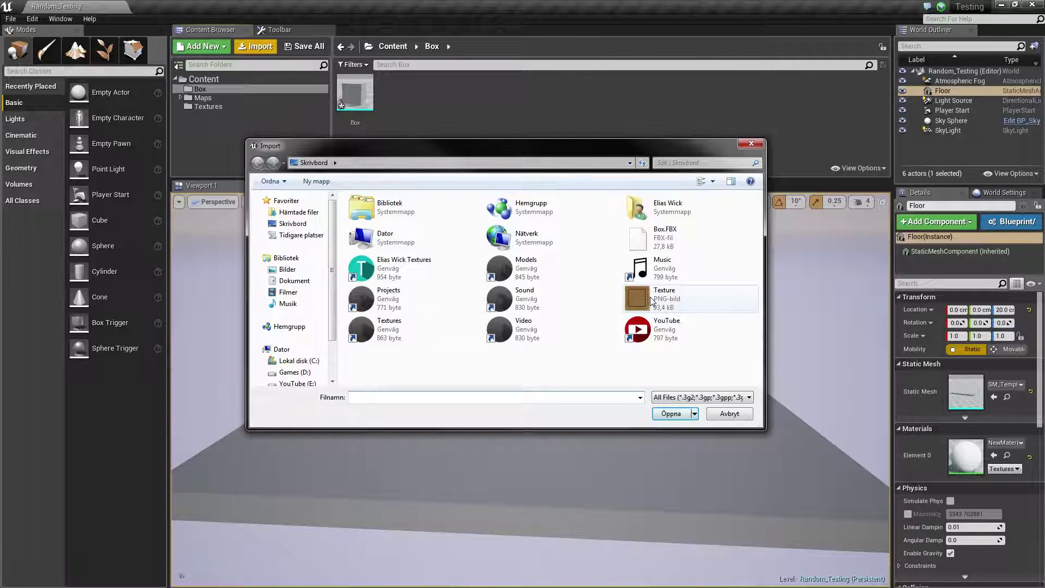
{"action": "double_click", "coordinate": [638, 298]}
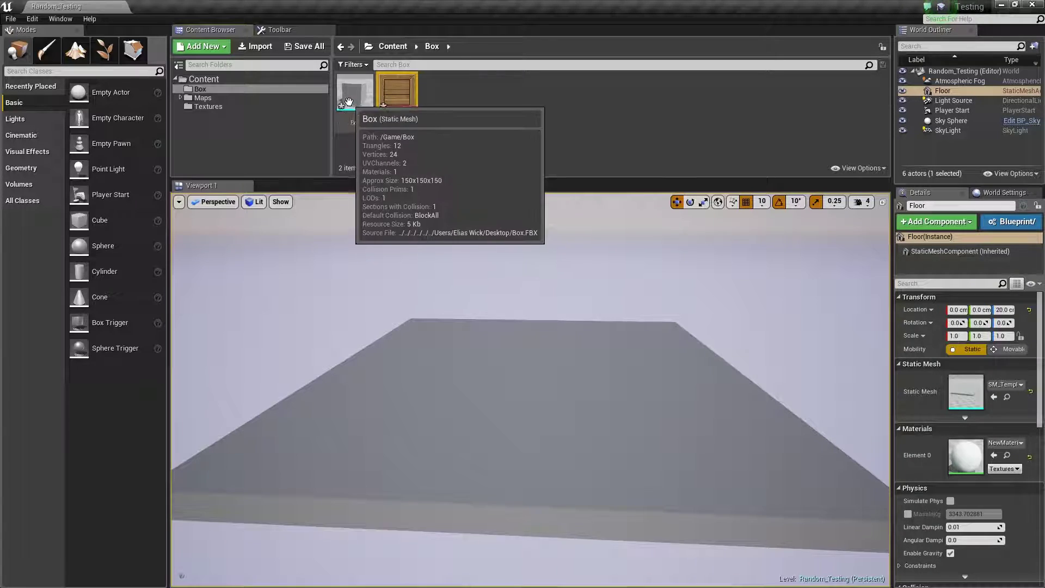
Place the Box mesh in the level, apply the Texture to it, and inspect it up close.
{"action": "left_click_drag", "start_coordinate": [355, 92], "coordinate": [537, 384]}
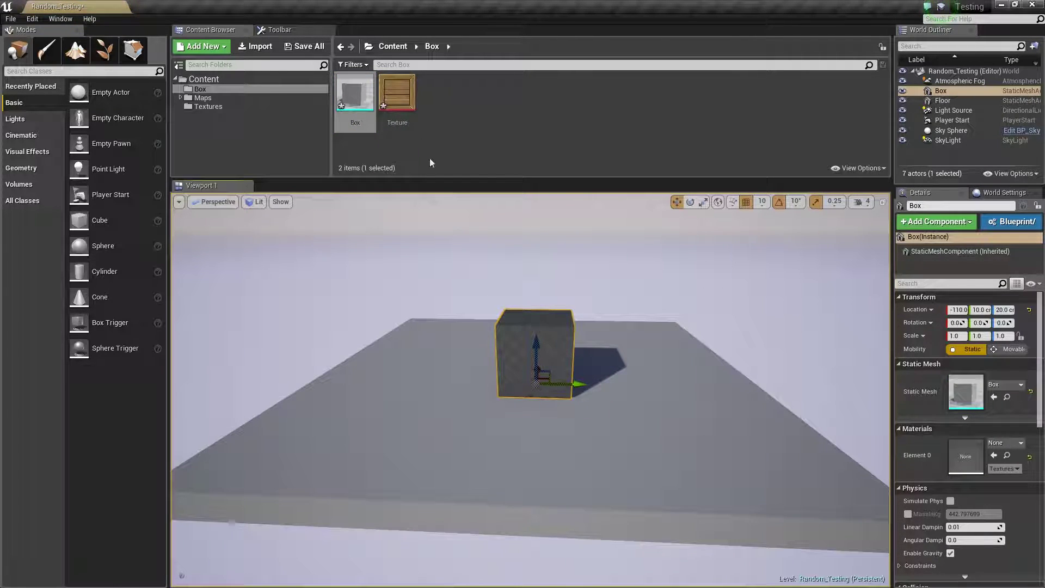
{"action": "left_click_drag", "start_coordinate": [398, 94], "coordinate": [553, 323]}
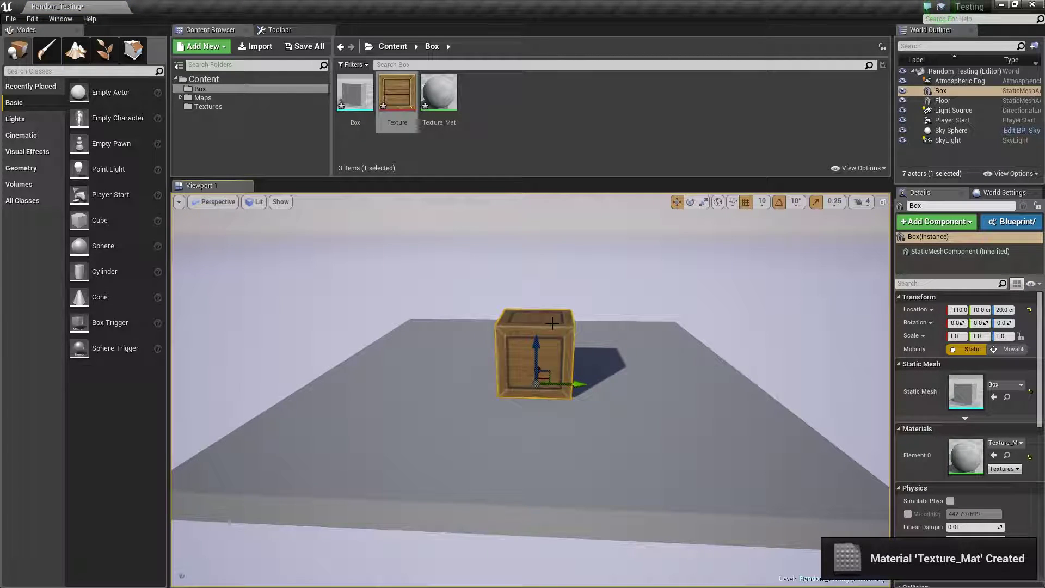
{"action": "right_click_drag", "start_coordinate": [556, 325], "coordinate": [556, 325]}
{"action": "key", "text": "g"}
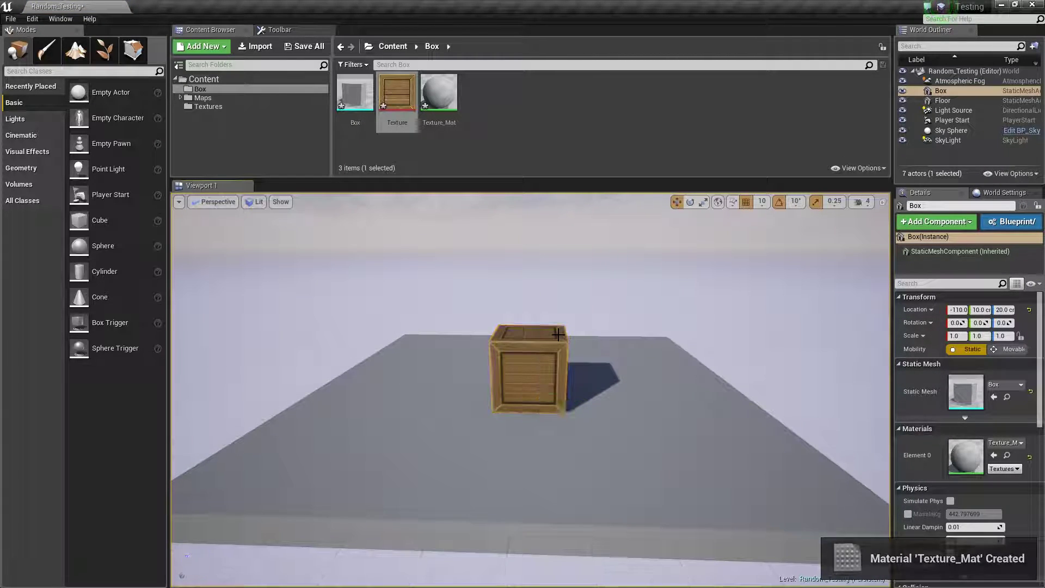
{"action": "key", "text": "w"}
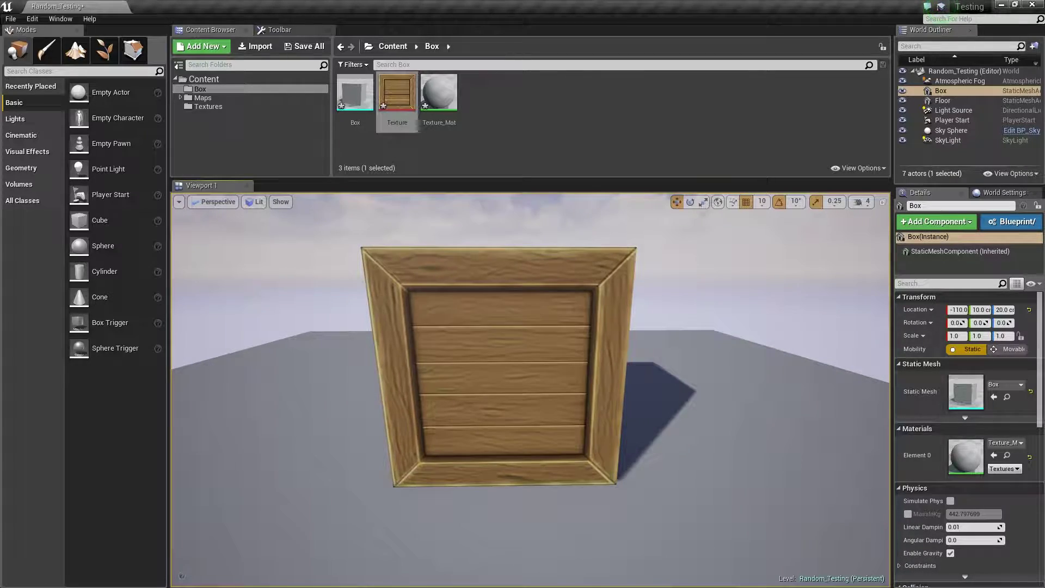
{"action": "mouse_move", "coordinate": [530, 389]}
{"action": "left_mouse_down", "text": "alt"}
{"action": "mouse_move", "coordinate": [653, 381]}
{"action": "mouse_move", "coordinate": [531, 389]}
{"action": "mouse_move", "coordinate": [422, 289]}
{"action": "left_mouse_up", "text": "alt"}
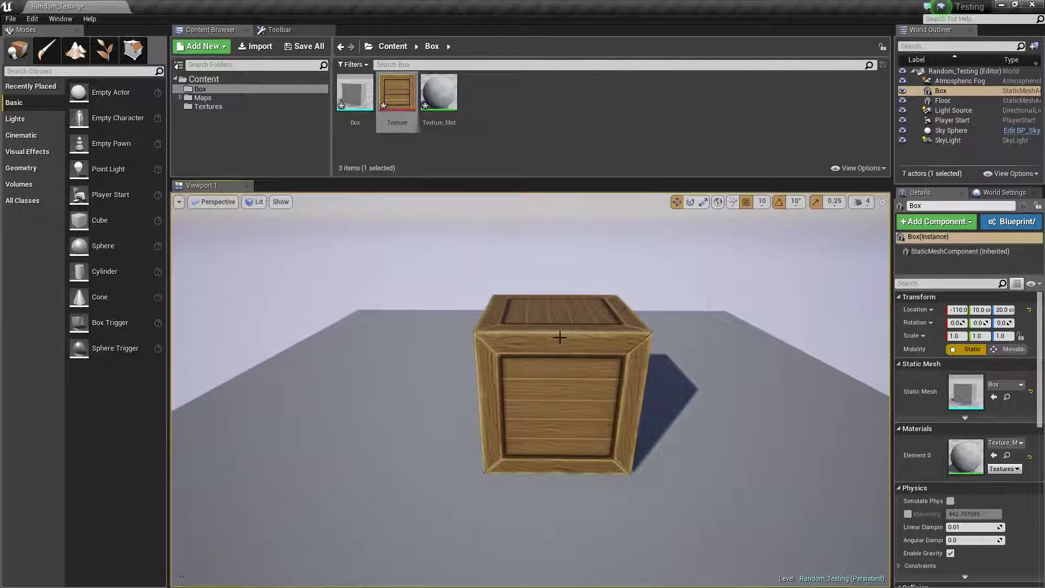
Build the level's lighting and close the Message Log when it finishes.
{"action": "left_click", "coordinate": [283, 29]}
{"action": "left_click", "coordinate": [475, 156]}
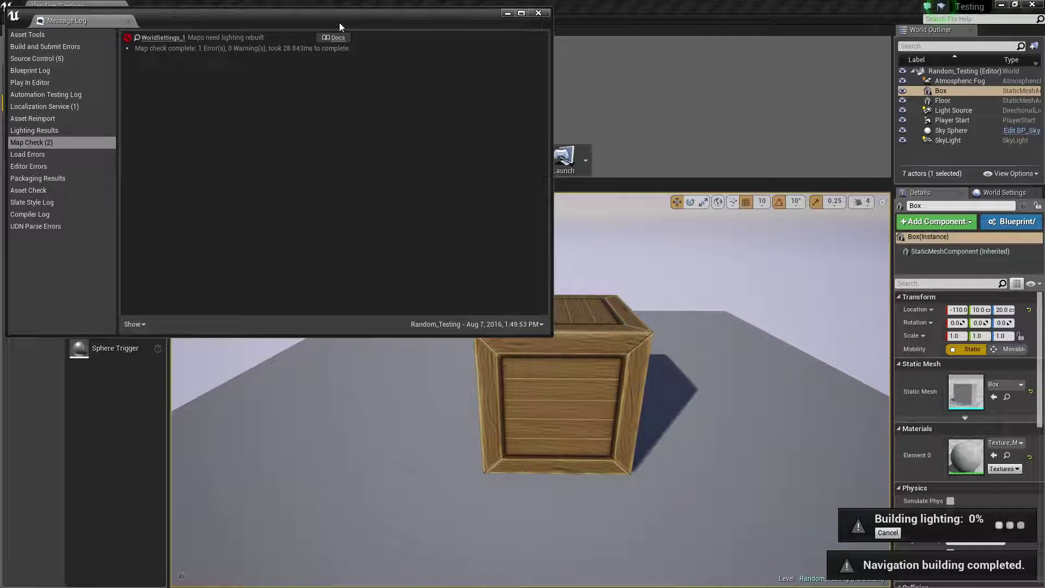
{"action": "left_click_drag", "start_coordinate": [339, 22], "coordinate": [399, 136]}
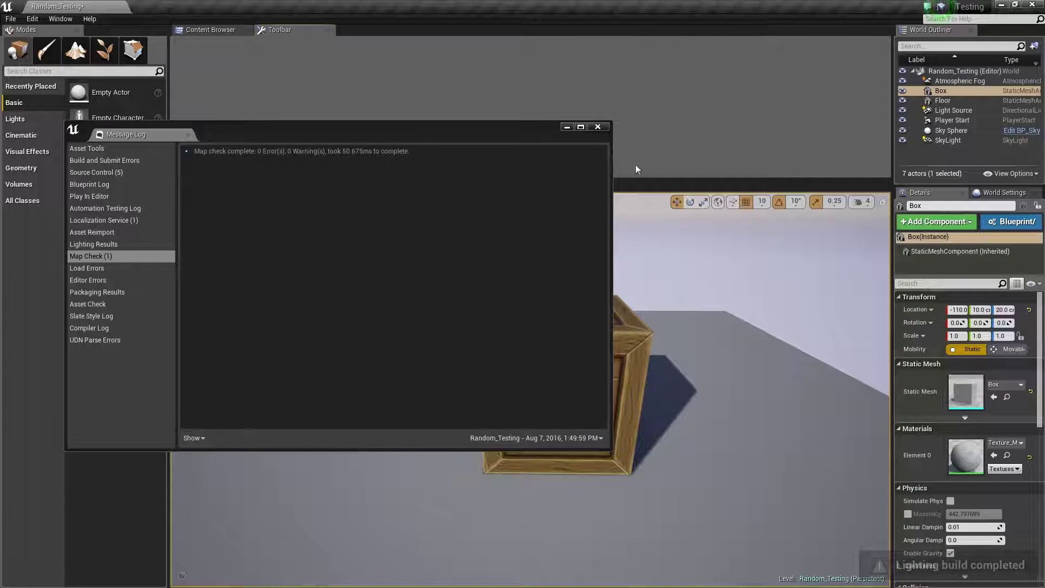
{"action": "left_click", "coordinate": [597, 126]}
Orbit the viewport to inspect the lit crate from several sides.
{"action": "left_click_drag", "start_coordinate": [531, 389], "coordinate": [599, 389], "text": "alt"}
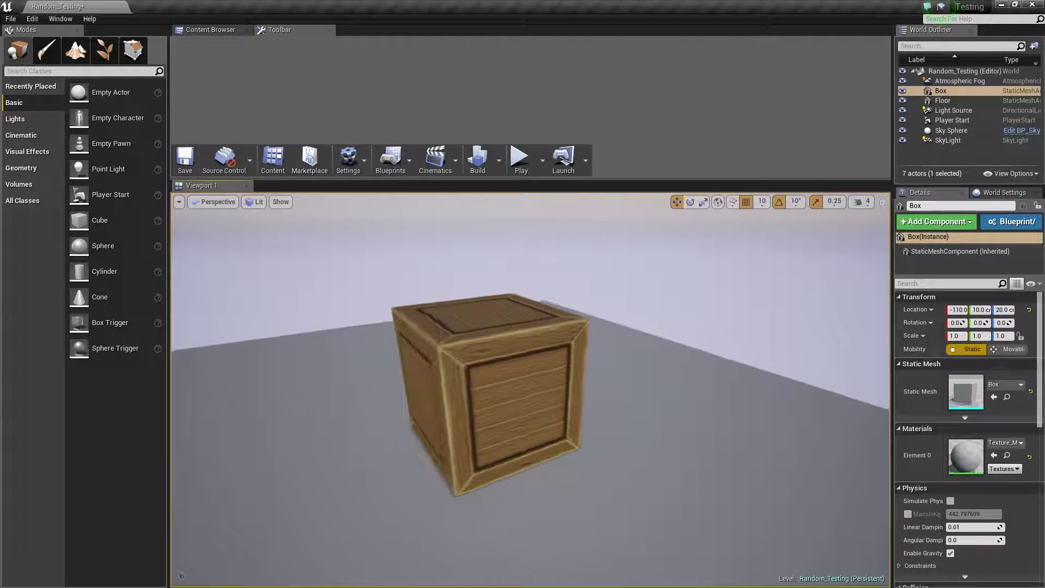
{"action": "left_click_drag", "start_coordinate": [531, 389], "coordinate": [598, 389], "text": "alt"}
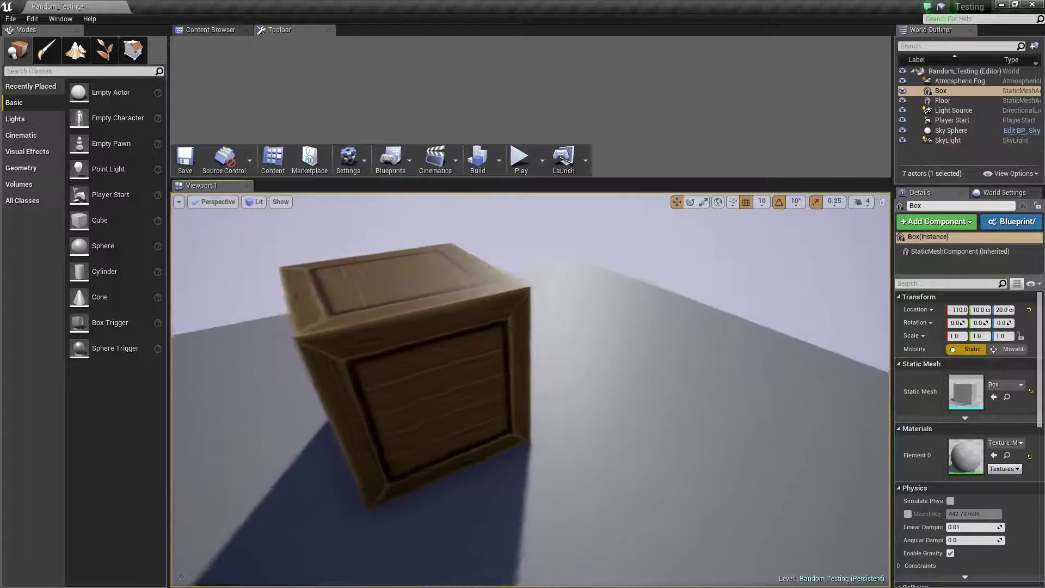
{"action": "left_click_drag", "start_coordinate": [593, 344], "coordinate": [625, 344], "text": "alt"}
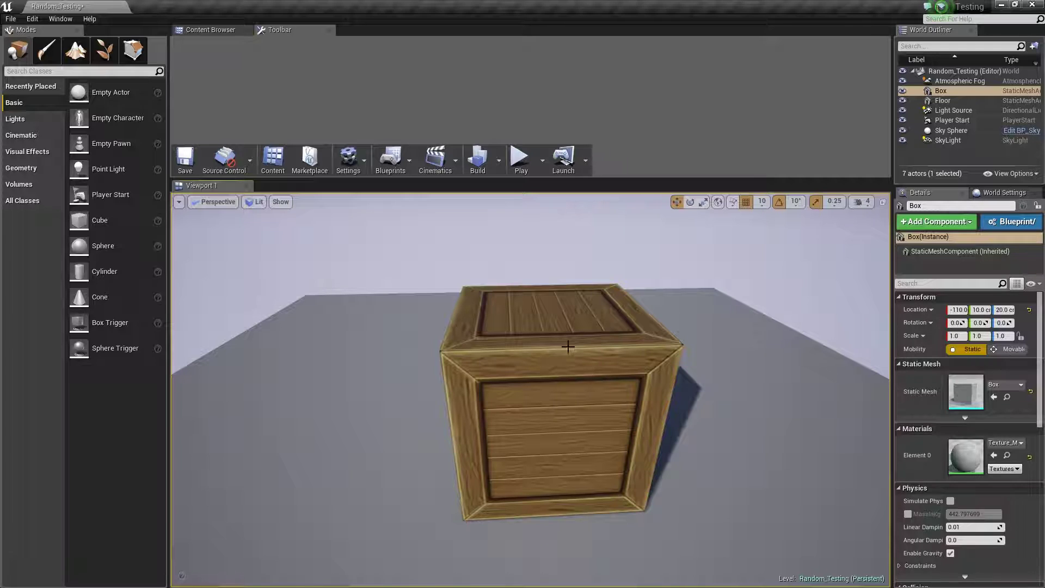
Open the Box static mesh in a maximized Static Mesh editor.
{"action": "left_click", "coordinate": [221, 29]}
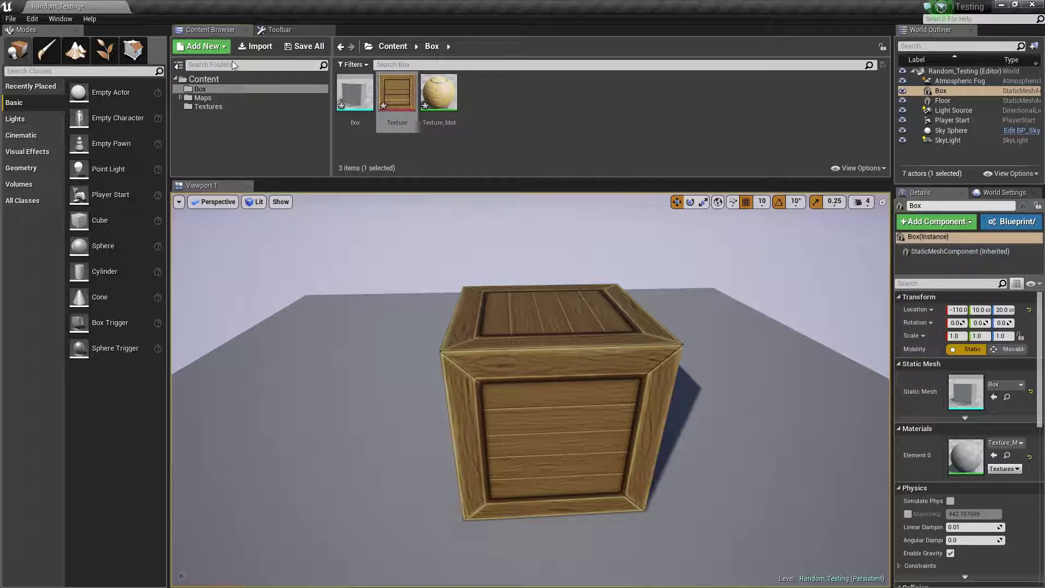
{"action": "double_click", "coordinate": [962, 389]}
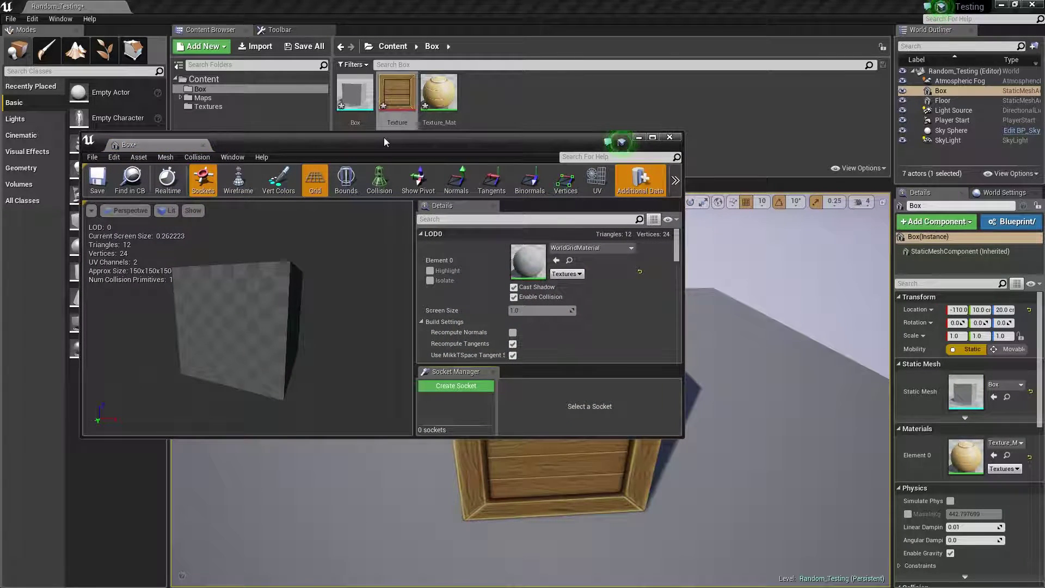
{"action": "double_click", "coordinate": [384, 138]}
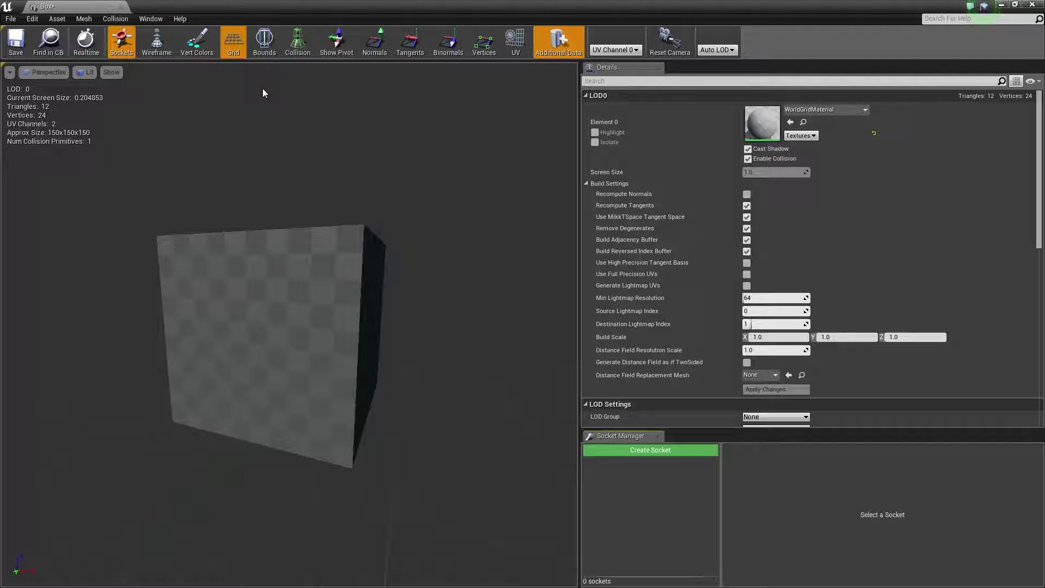
Toggle the collision outline on and off, then display the channel 0 UV layout.
{"action": "left_click", "coordinate": [298, 42]}
{"action": "scroll", "coordinate": [299, 128], "scroll_direction": "down", "scroll_amount": 3}
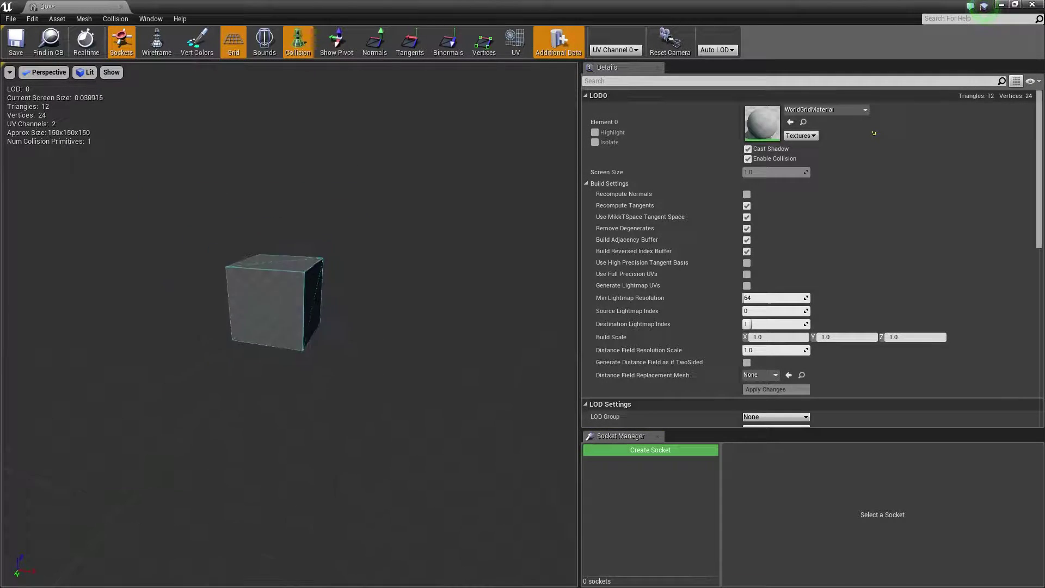
{"action": "left_click_drag", "start_coordinate": [299, 129], "coordinate": [312, 82]}
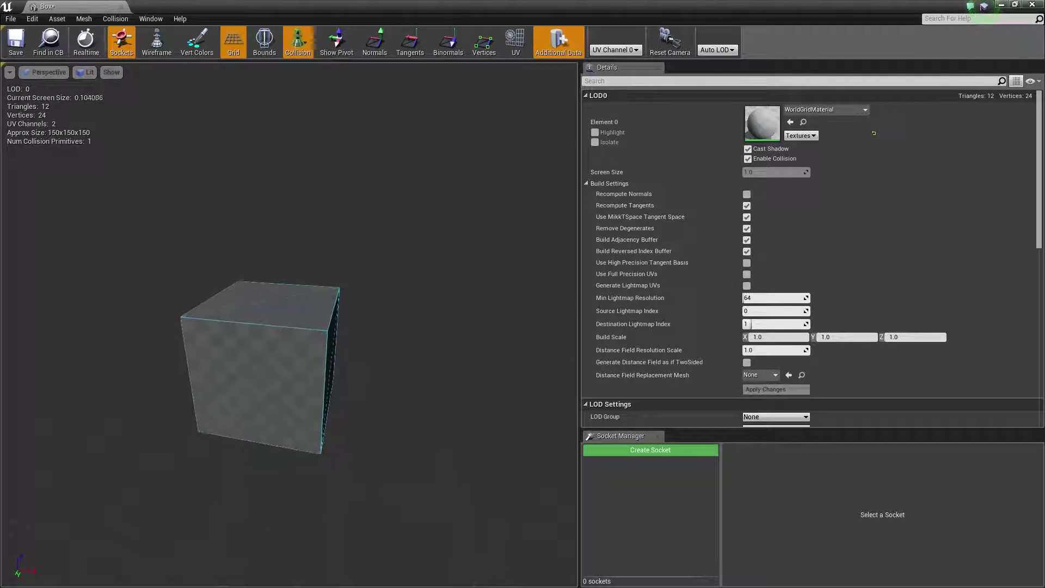
{"action": "left_click", "coordinate": [299, 48]}
{"action": "left_click", "coordinate": [299, 48]}
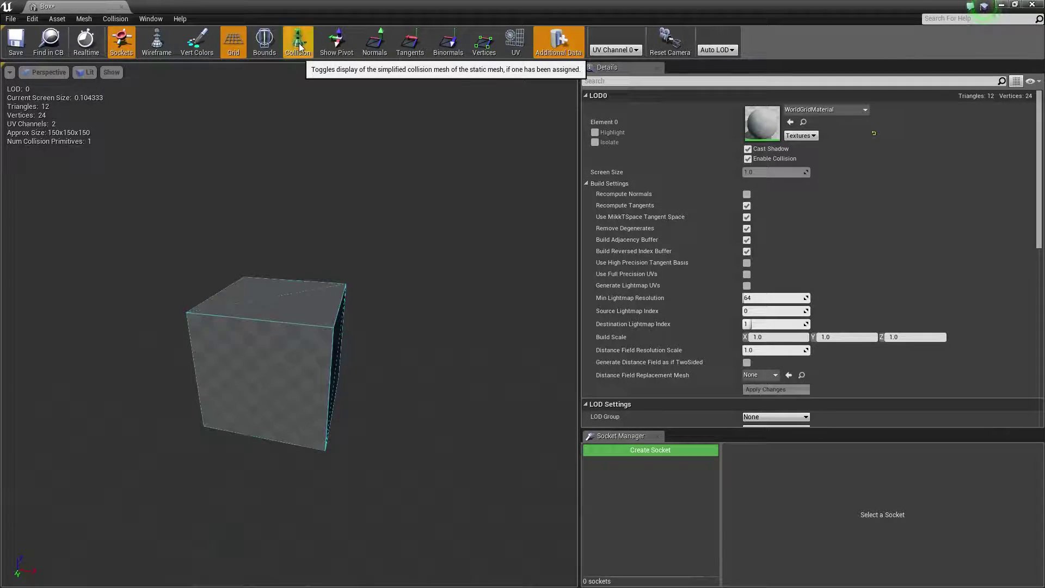
{"action": "left_click", "coordinate": [299, 48]}
{"action": "left_click", "coordinate": [520, 51]}
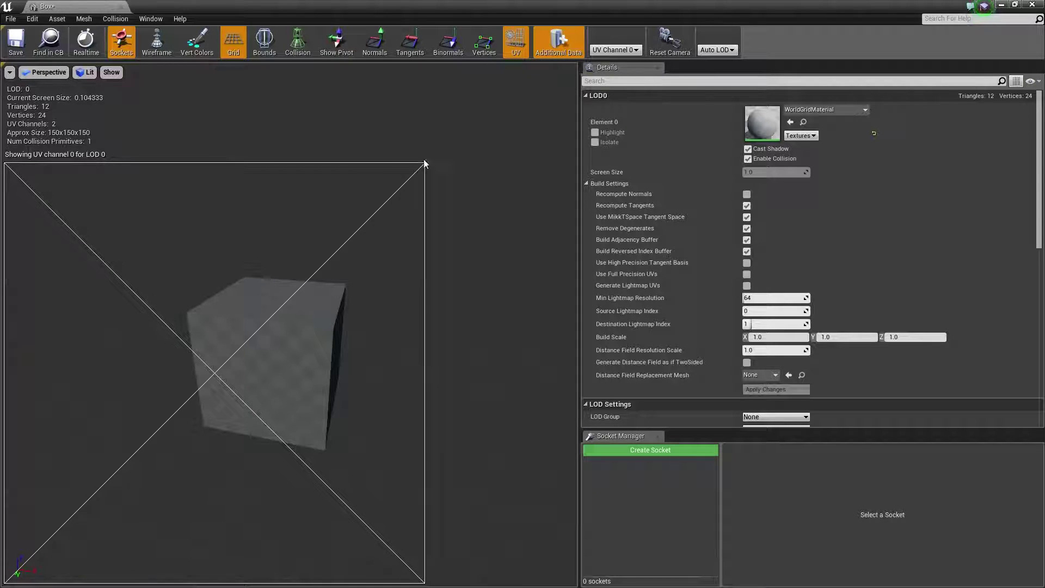
Switch the UV display to UV Channel 1 to show the lightmap layout.
{"action": "left_click", "coordinate": [616, 50]}
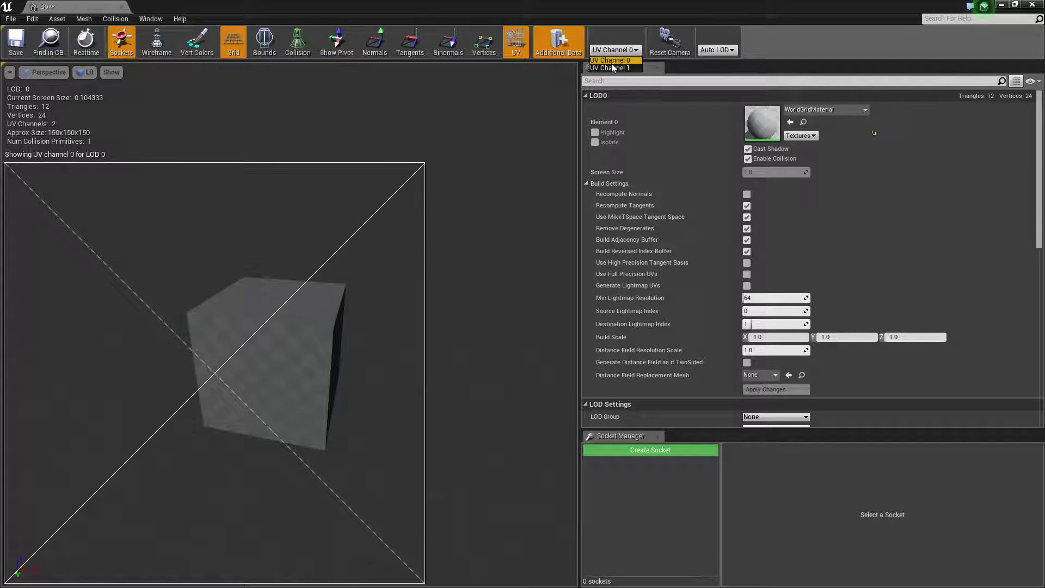
{"action": "left_click", "coordinate": [609, 67]}
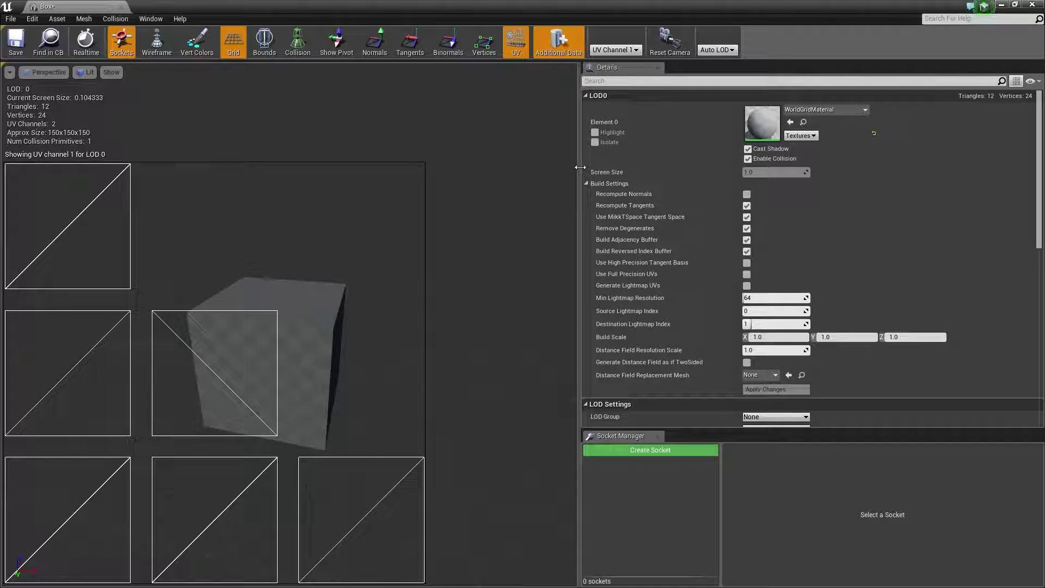
Widen the preview and expand the advanced Static Mesh Settings.
{"action": "left_click_drag", "start_coordinate": [578, 174], "coordinate": [718, 174]}
{"action": "scroll", "coordinate": [901, 209], "scroll_direction": "down", "scroll_amount": 3}
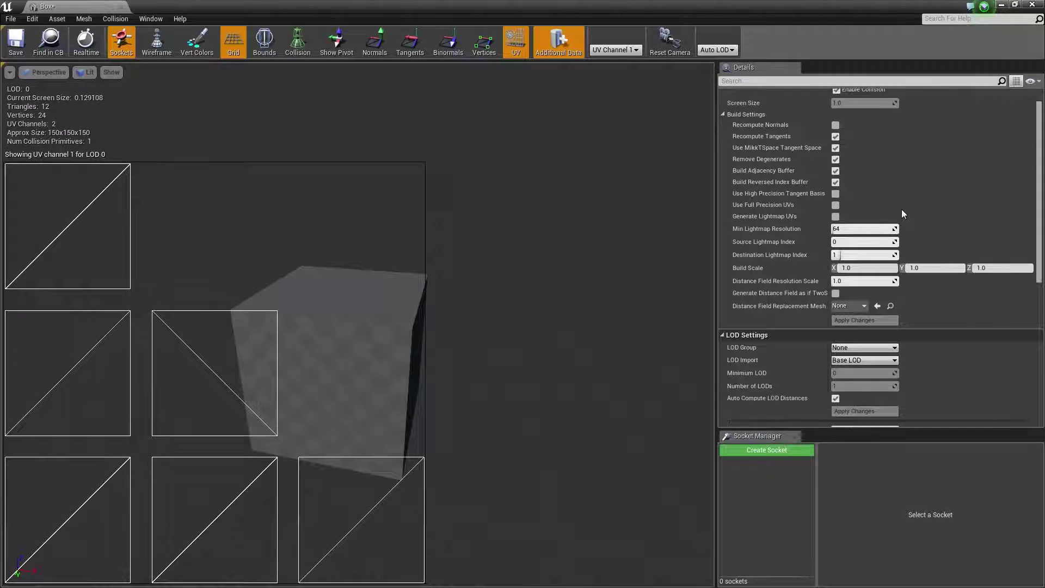
{"action": "scroll", "coordinate": [901, 209], "scroll_direction": "down", "scroll_amount": 3}
{"action": "scroll", "coordinate": [901, 209], "scroll_direction": "down", "scroll_amount": 3}
{"action": "scroll", "coordinate": [901, 209], "scroll_direction": "down", "scroll_amount": 2}
{"action": "scroll", "coordinate": [901, 209], "scroll_direction": "down", "scroll_amount": 2}
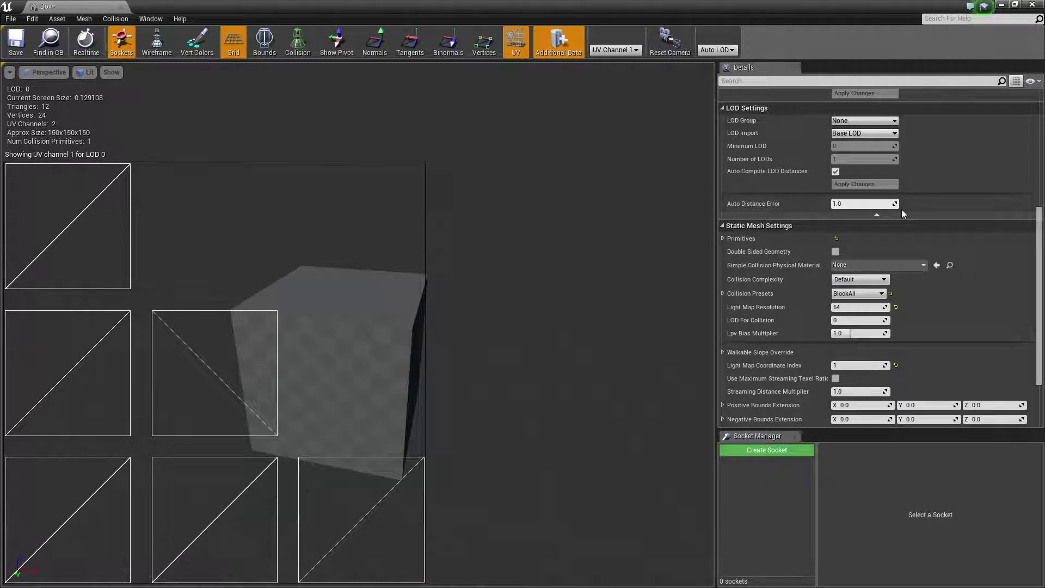
{"action": "scroll", "coordinate": [901, 209], "scroll_direction": "down", "scroll_amount": 1}
{"action": "scroll", "coordinate": [901, 209], "scroll_direction": "down", "scroll_amount": 2}
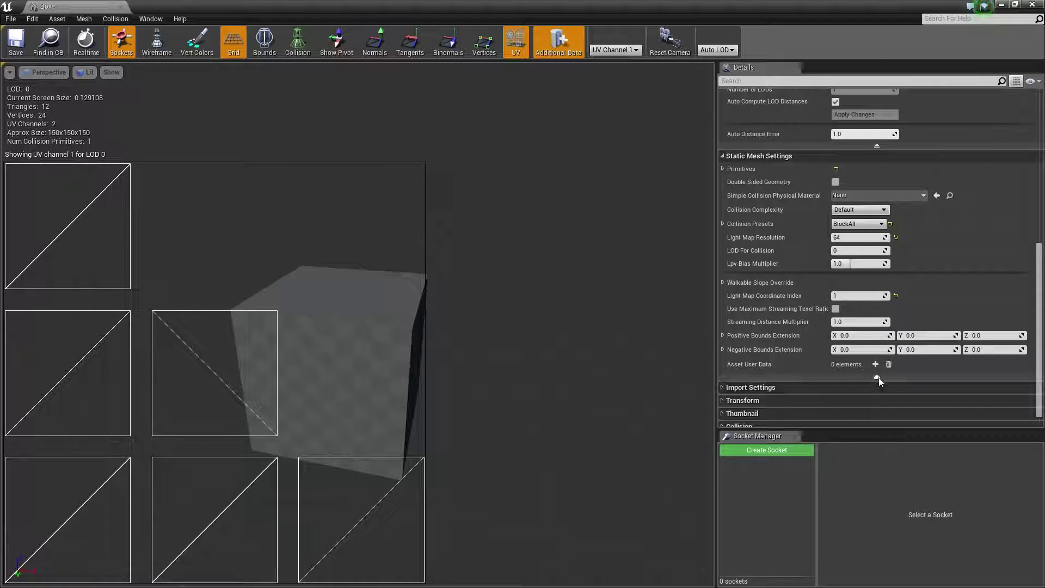
{"action": "left_click", "coordinate": [877, 376]}
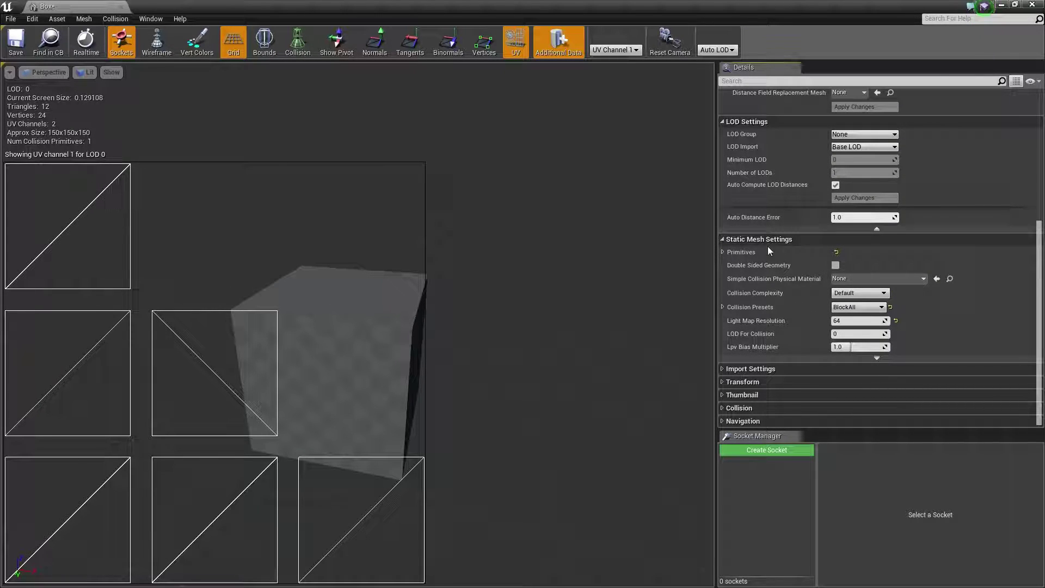
{"action": "left_click", "coordinate": [876, 358]}
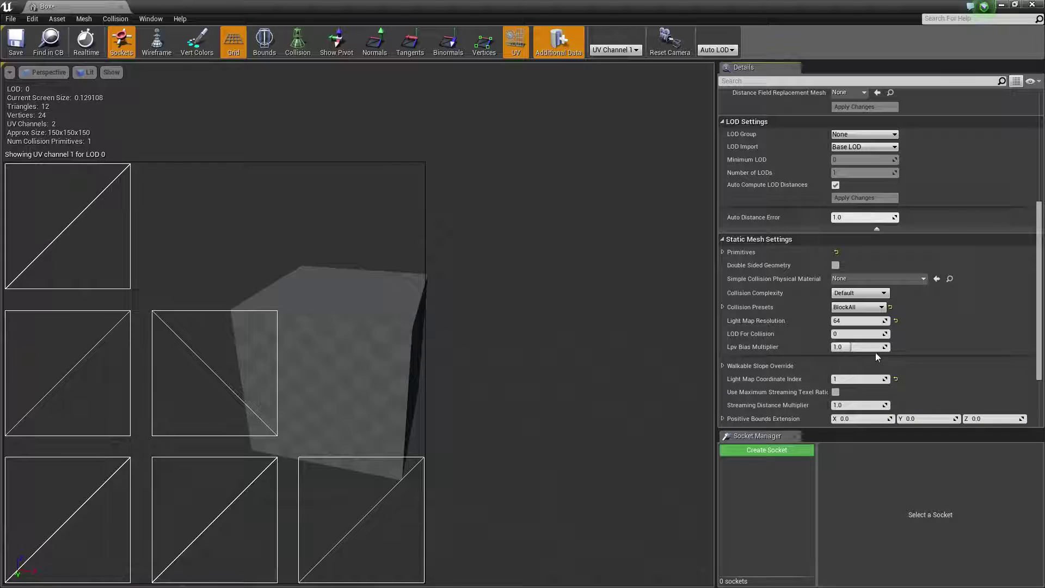
{"action": "scroll", "coordinate": [871, 352], "scroll_direction": "down", "scroll_amount": 2}
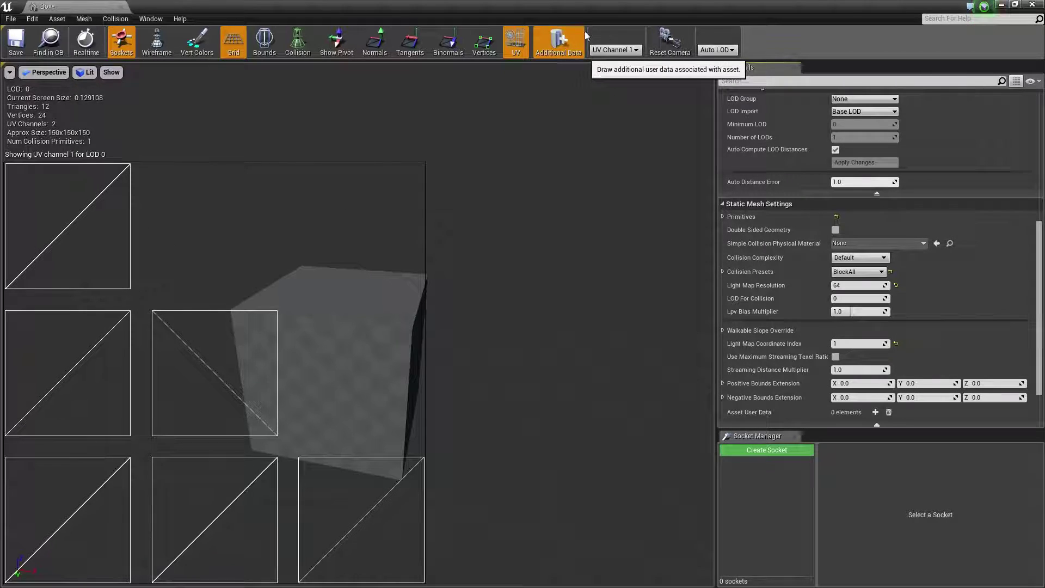
Set Light Map Coordinate Index to 0, hide the UV overlay, and save Box.
{"action": "left_click", "coordinate": [849, 343]}
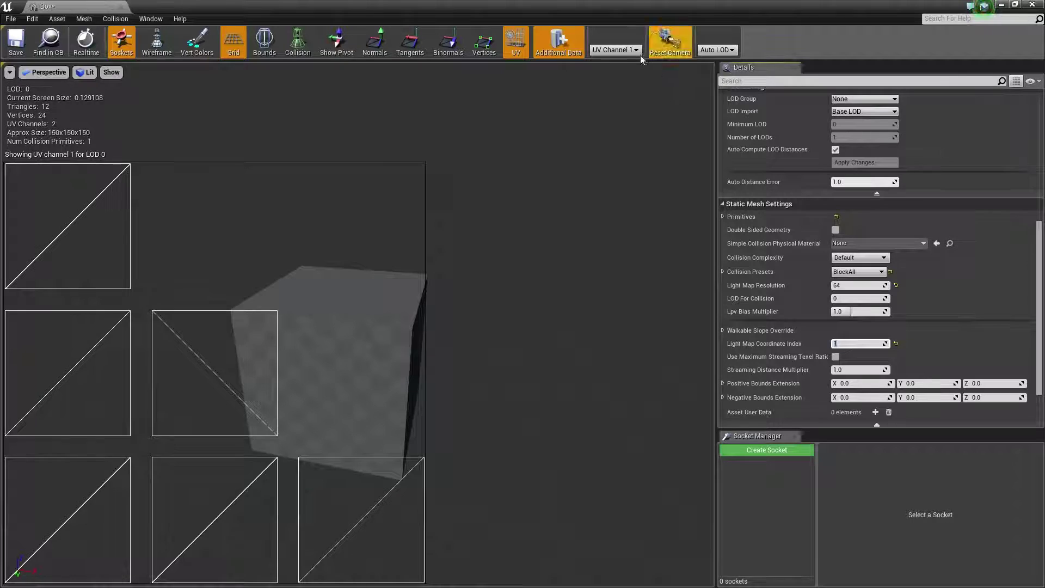
{"action": "left_click", "coordinate": [515, 41]}
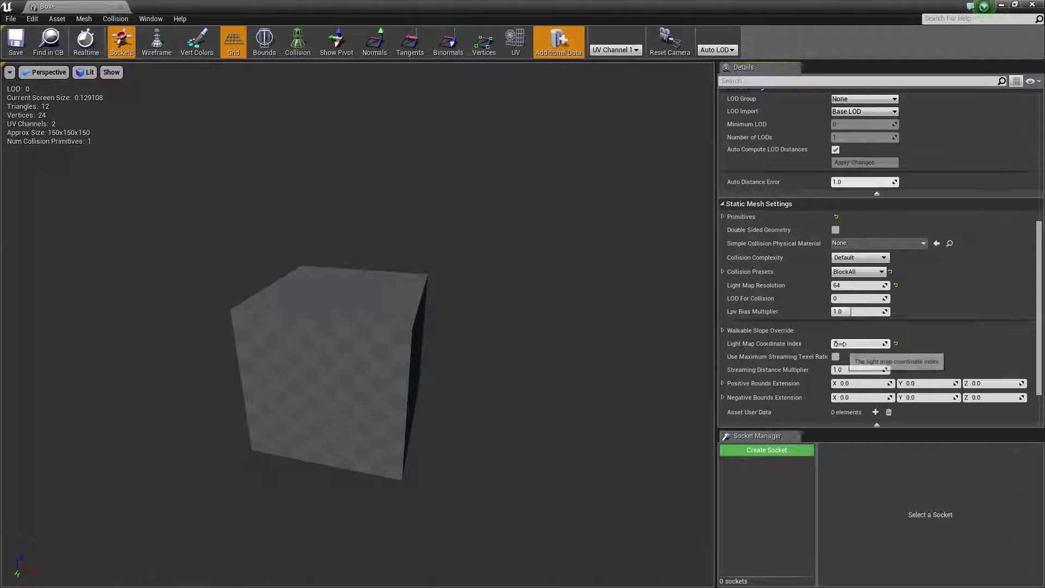
{"action": "left_click", "coordinate": [13, 41]}
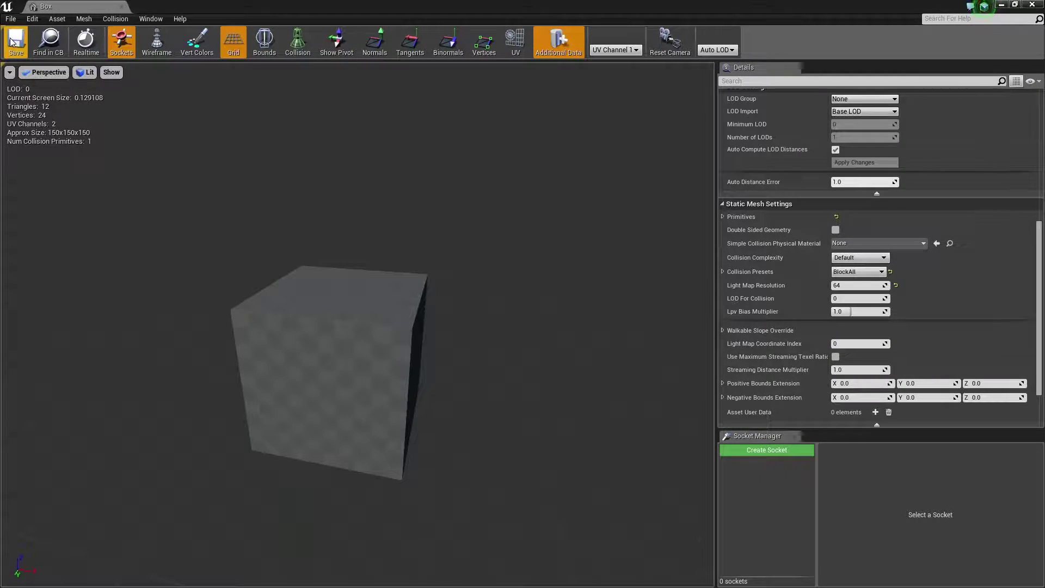
Close the mesh editor, rebuild lighting, dismiss the overlapping-UV warnings, and orbit the crate.
{"action": "left_click", "coordinate": [123, 6]}
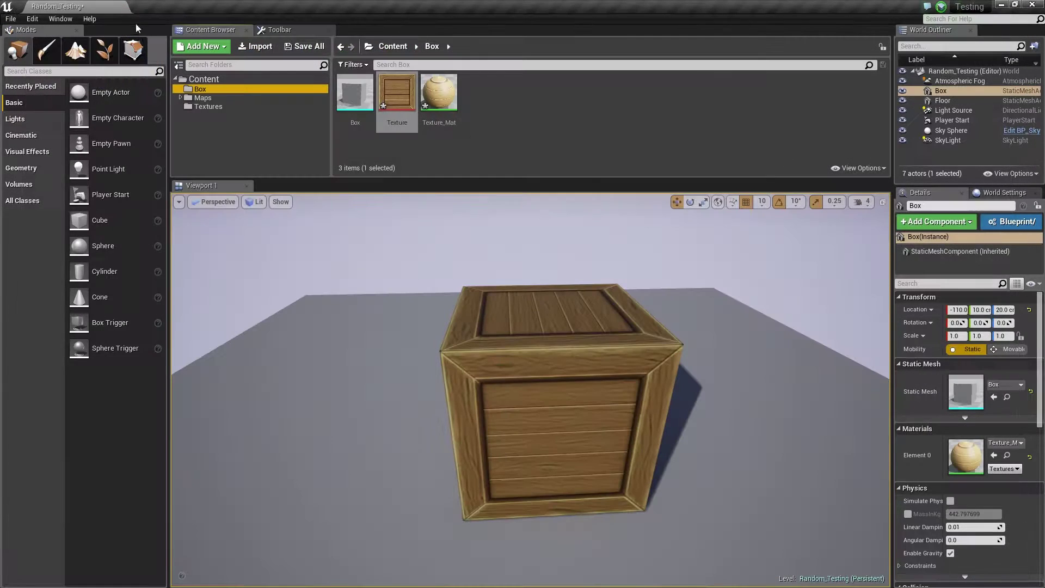
{"action": "left_click", "coordinate": [295, 32]}
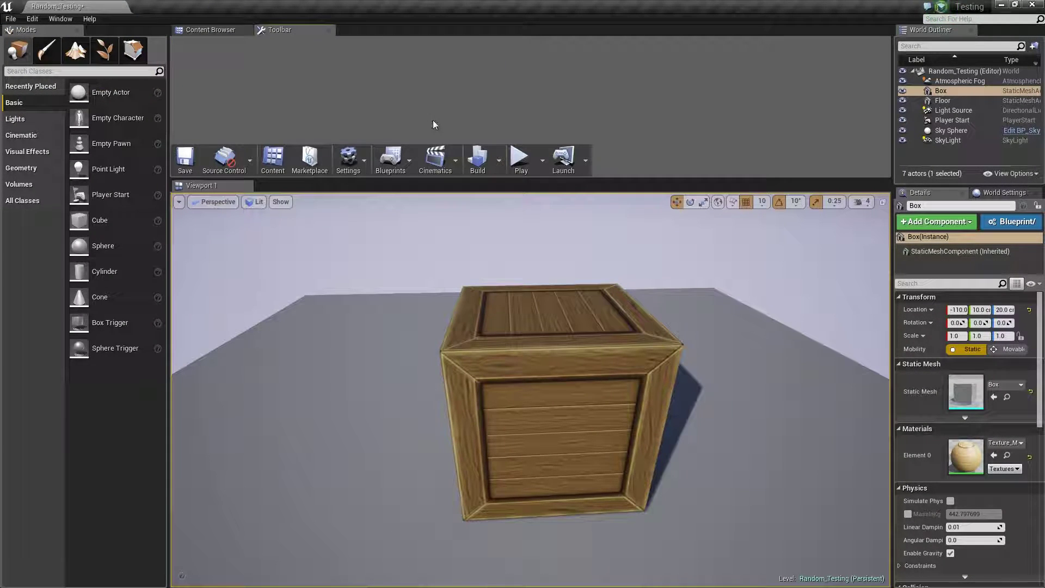
{"action": "left_click", "coordinate": [482, 158]}
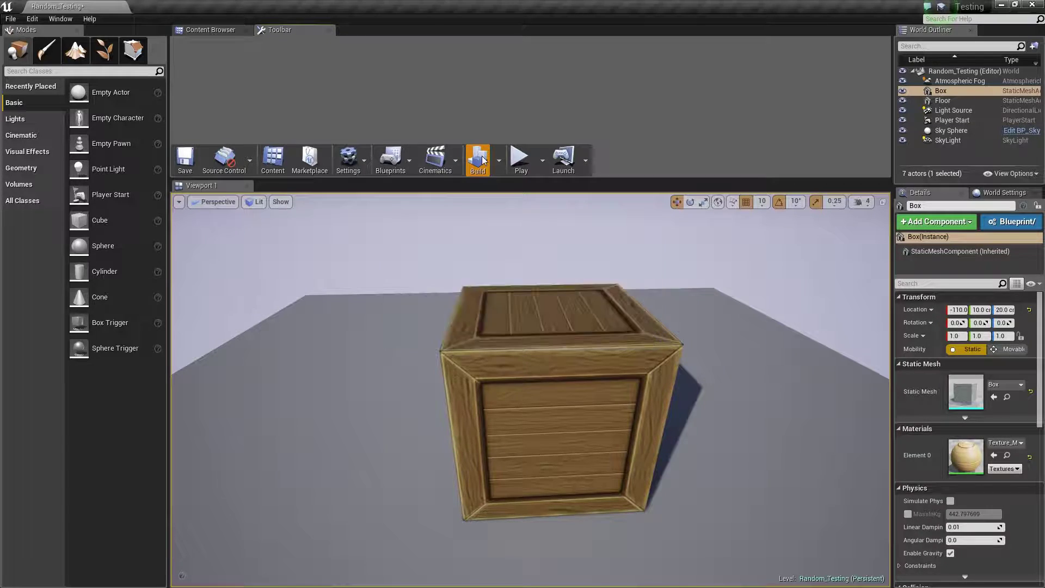
{"action": "mouse_move", "coordinate": [461, 141]}
{"action": "left_mouse_down"}
{"action": "mouse_move", "coordinate": [415, 32]}
{"action": "mouse_move", "coordinate": [401, 29]}
{"action": "left_mouse_up"}
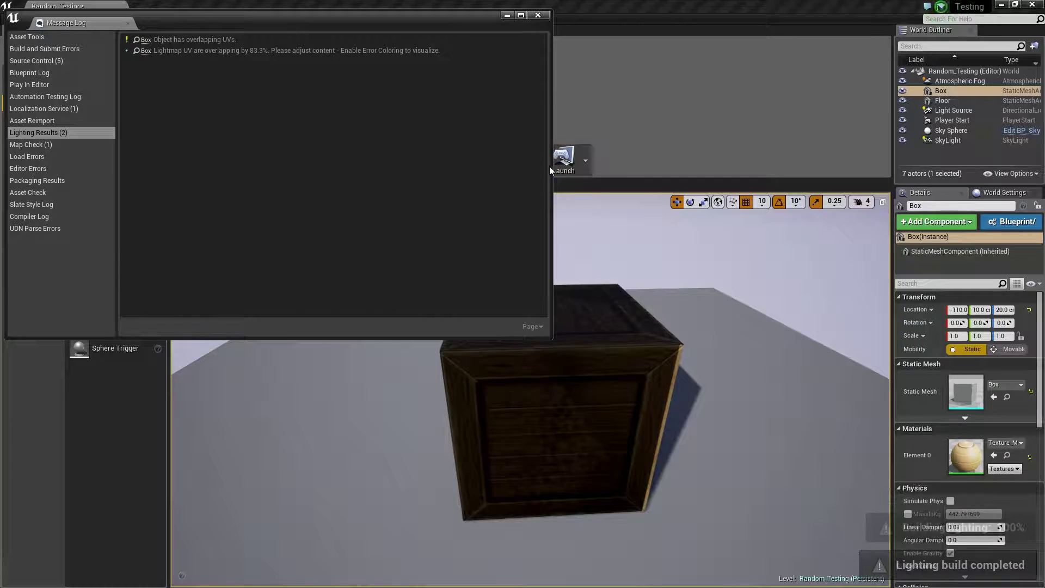
{"action": "left_click", "coordinate": [537, 14]}
{"action": "left_click_drag", "start_coordinate": [531, 381], "coordinate": [599, 376], "text": "alt"}
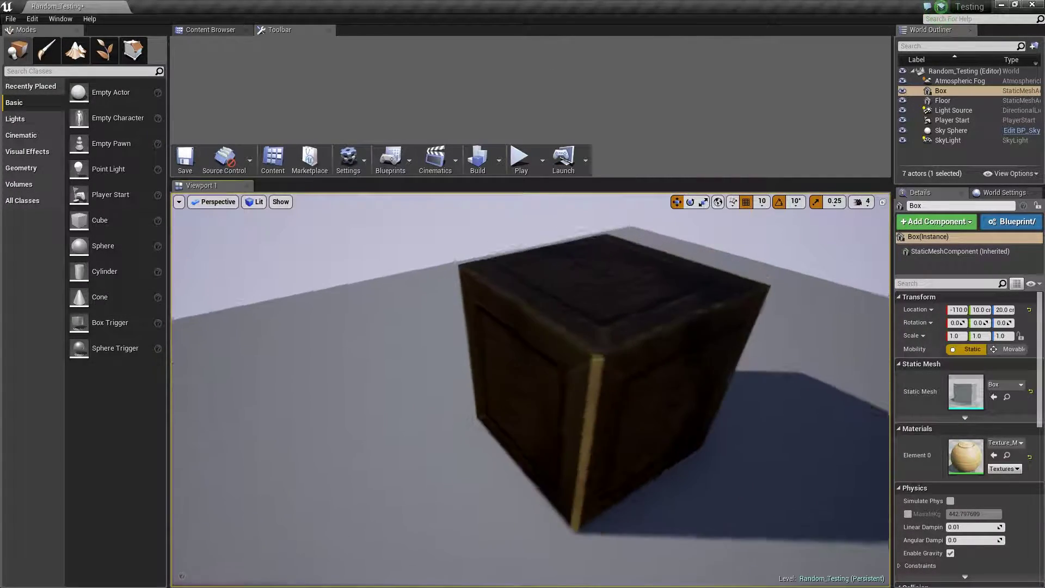
{"action": "left_click_drag", "start_coordinate": [530, 381], "coordinate": [577, 381], "text": "alt"}
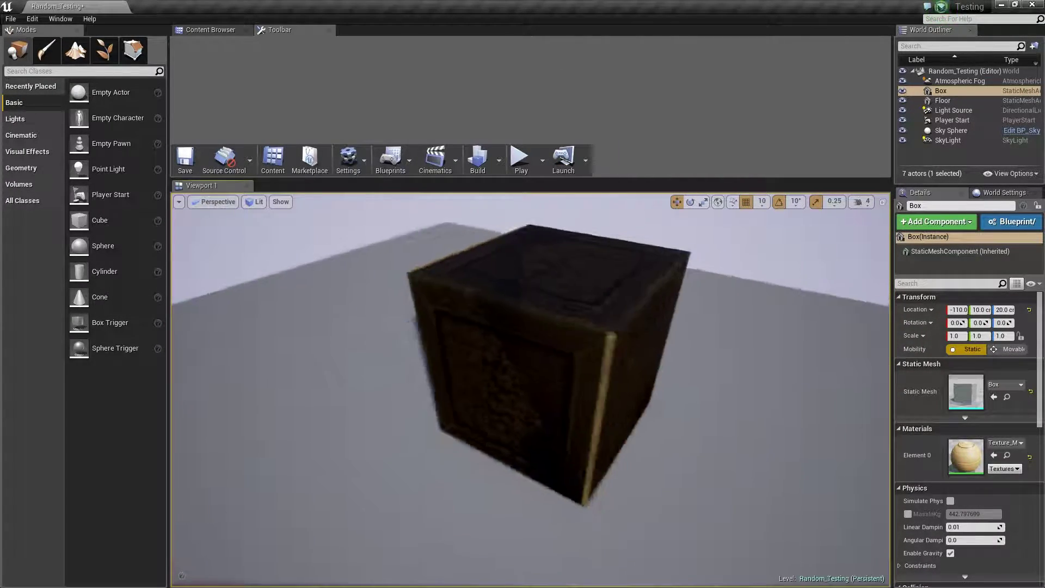
Set the Box static mesh's Light Map Coordinate Index to 1 and close the mesh editor.
{"action": "left_click", "coordinate": [198, 25]}
{"action": "double_click", "coordinate": [356, 94]}
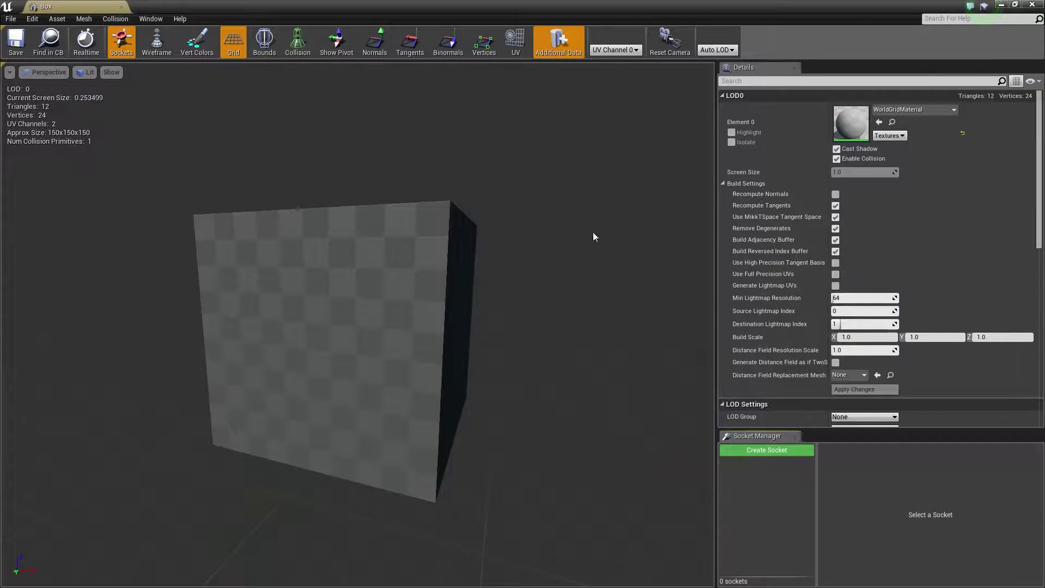
{"action": "scroll", "coordinate": [841, 322], "scroll_direction": "down", "scroll_amount": 5}
{"action": "scroll", "coordinate": [853, 316], "scroll_direction": "down", "scroll_amount": 5}
{"action": "scroll", "coordinate": [852, 316], "scroll_direction": "down", "scroll_amount": 3}
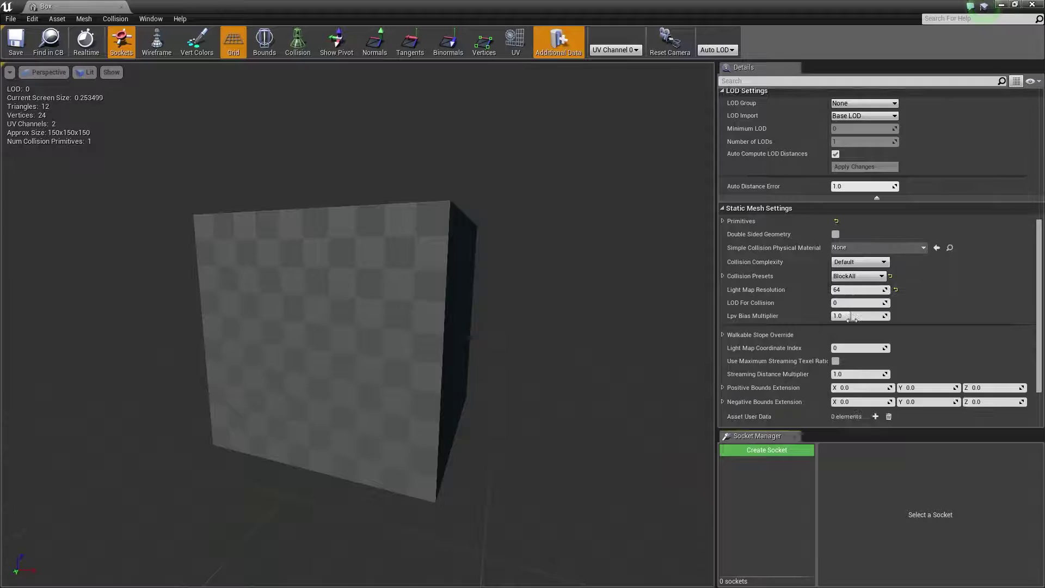
{"action": "left_click", "coordinate": [846, 274]}
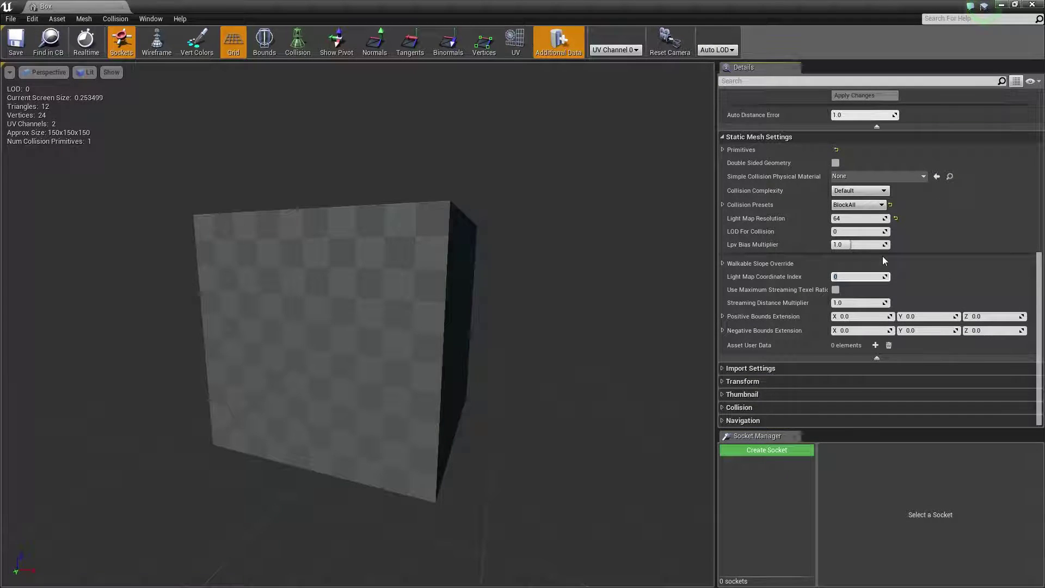
{"action": "type", "text": "1"}
{"action": "left_click", "coordinate": [16, 41]}
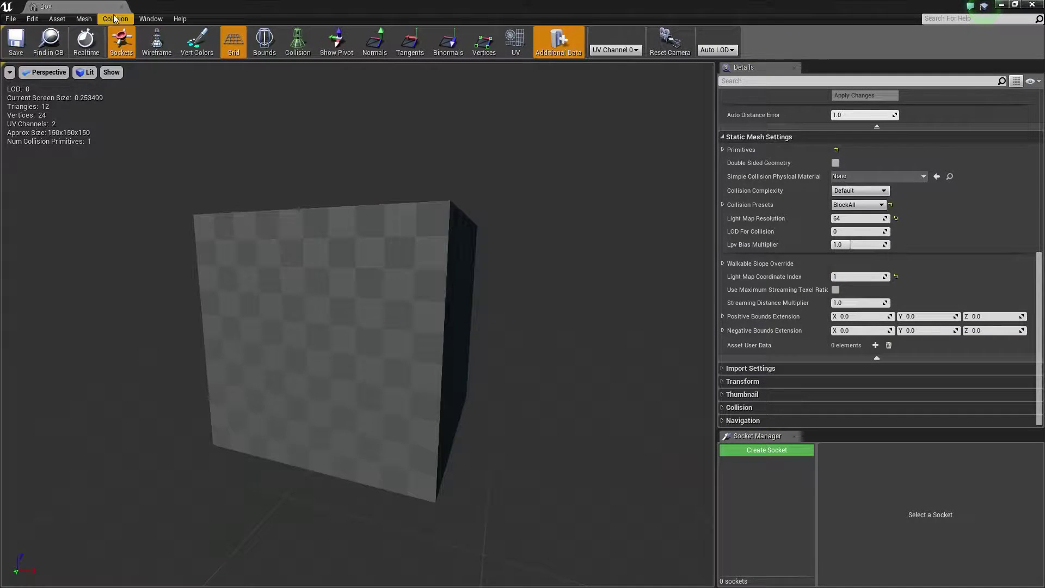
{"action": "left_click", "coordinate": [125, 10]}
Alt-drag the crate into a row of three (Box2, Box3) and un-maximize the editor window.
{"action": "left_click", "coordinate": [496, 422]}
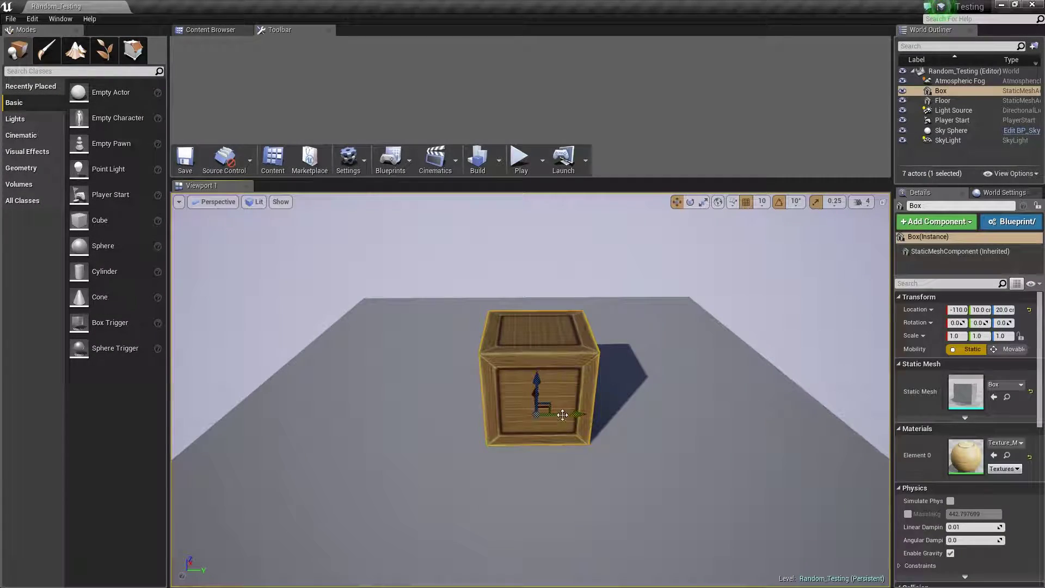
{"action": "mouse_move", "coordinate": [496, 422]}
{"action": "left_mouse_down"}
{"action": "mouse_move", "coordinate": [416, 421]}
{"action": "mouse_move", "coordinate": [709, 423]}
{"action": "left_mouse_up"}
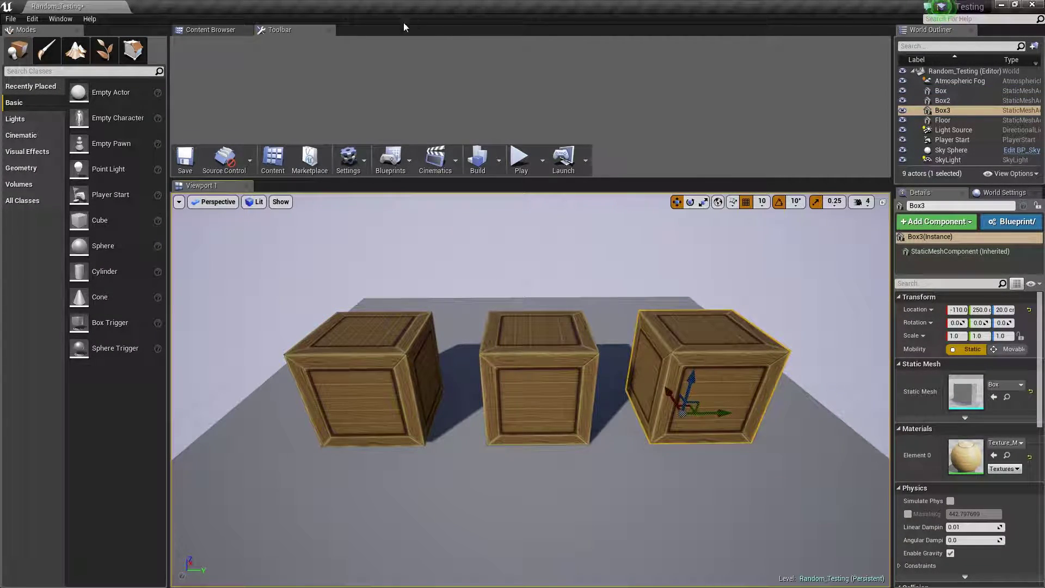
{"action": "mouse_move", "coordinate": [403, 21]}
{"action": "left_mouse_down"}
{"action": "mouse_move", "coordinate": [430, 37]}
{"action": "mouse_move", "coordinate": [513, 33]}
{"action": "left_mouse_up"}
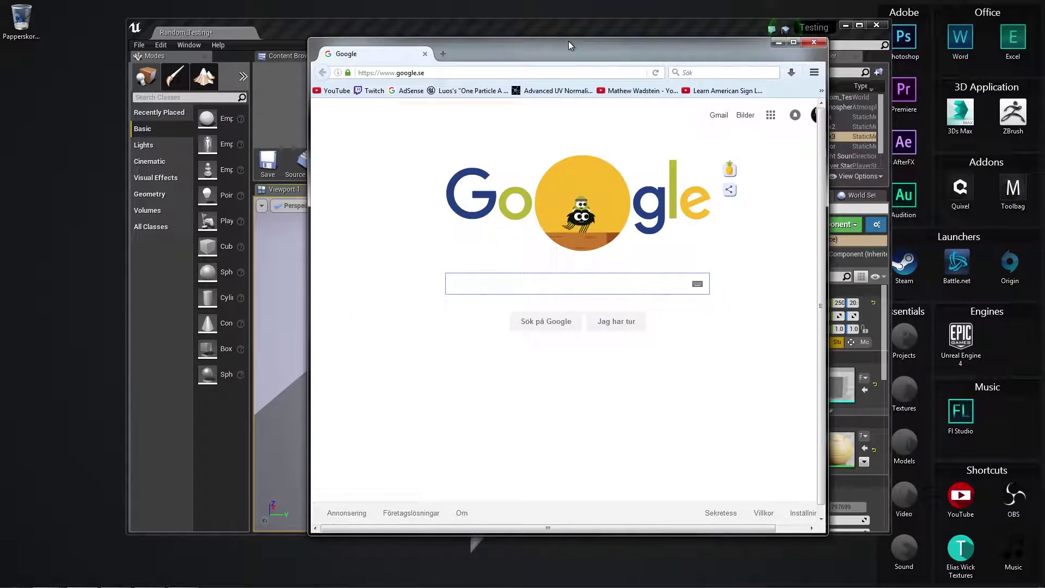
Search Google for 'Box Texture' and show the image results.
{"action": "left_click", "coordinate": [508, 283]}
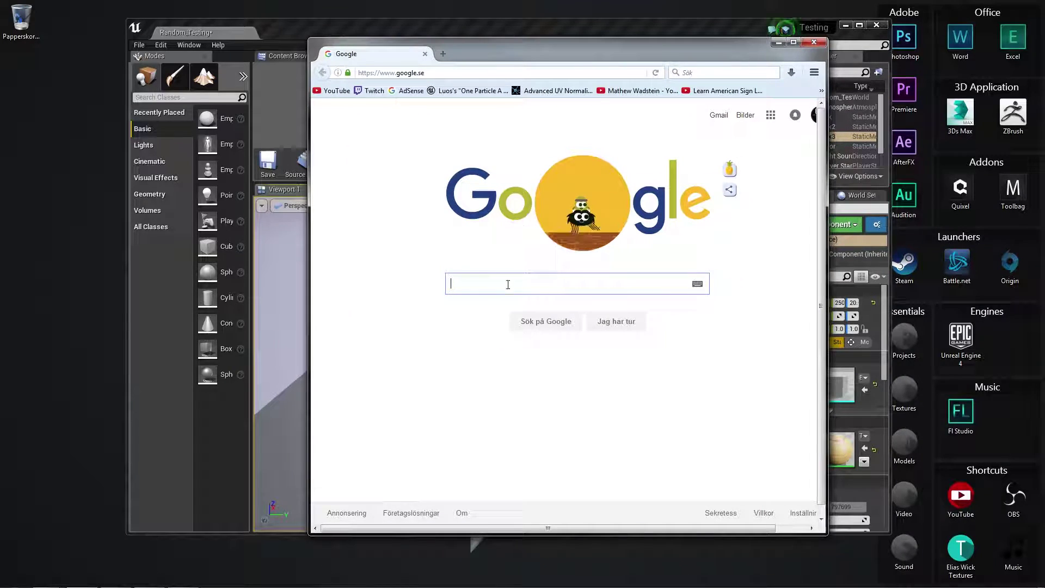
{"action": "type", "text": "Box Texture"}
{"action": "key", "text": "Return"}
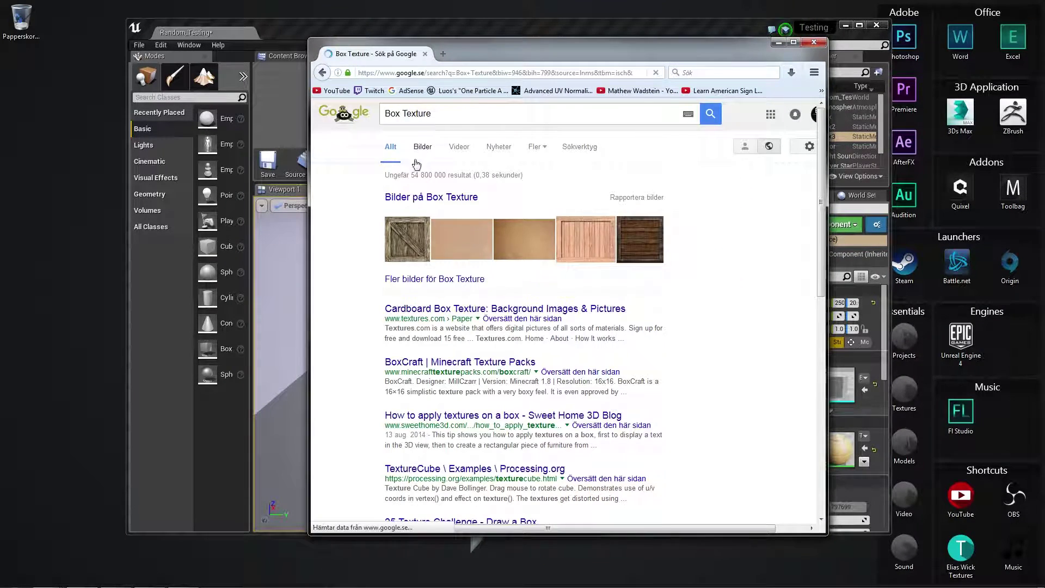
{"action": "left_click", "coordinate": [423, 146]}
Save the dark plank crate image to the desktop.
{"action": "left_click", "coordinate": [536, 288]}
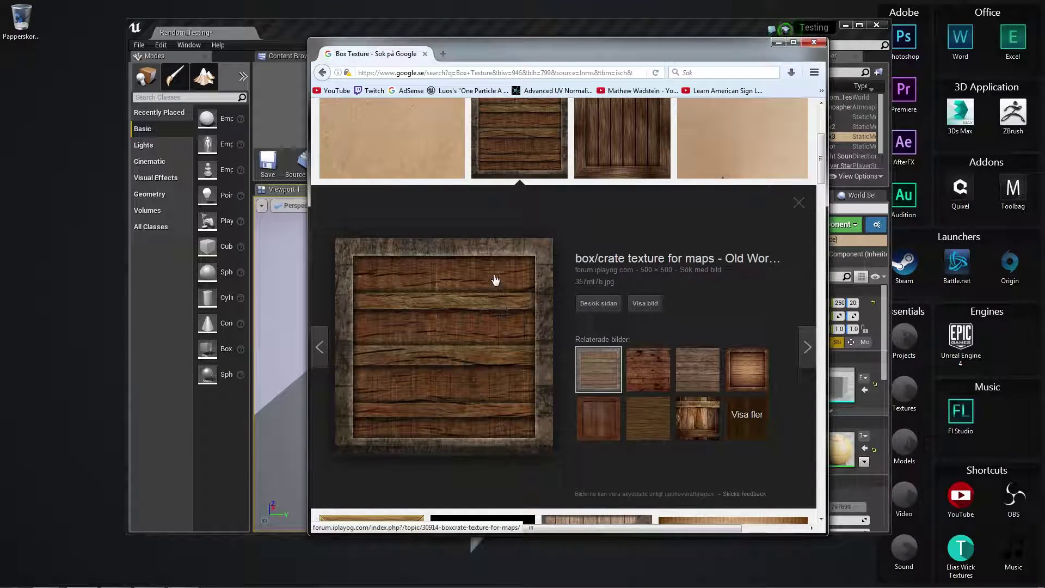
{"action": "scroll", "coordinate": [435, 315], "scroll_direction": "up", "scroll_amount": 3}
{"action": "scroll", "coordinate": [435, 316], "scroll_direction": "down", "scroll_amount": 3}
{"action": "right_click", "coordinate": [444, 274]}
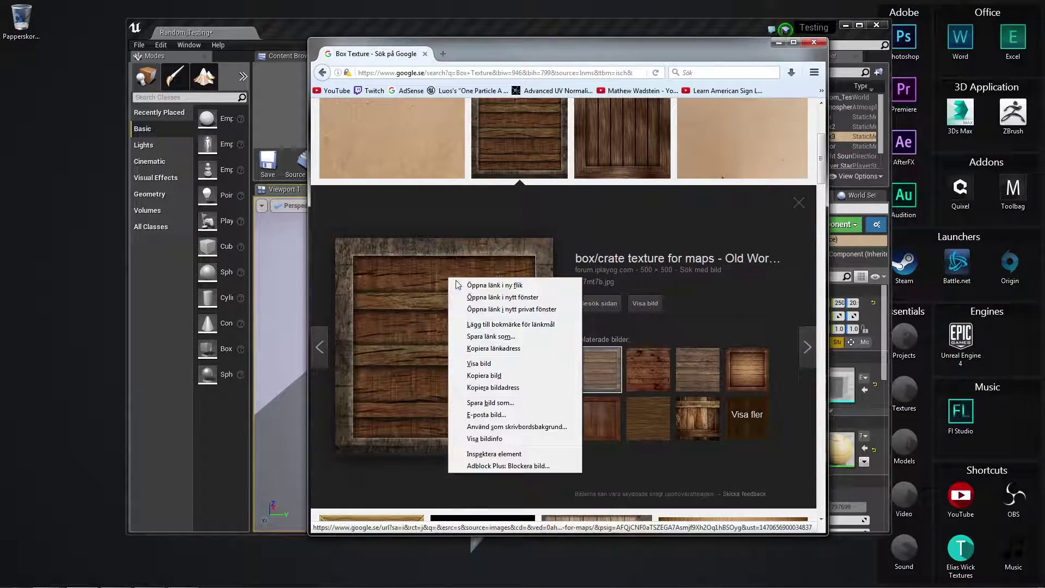
{"action": "left_click", "coordinate": [501, 400]}
{"action": "left_click", "coordinate": [869, 484]}
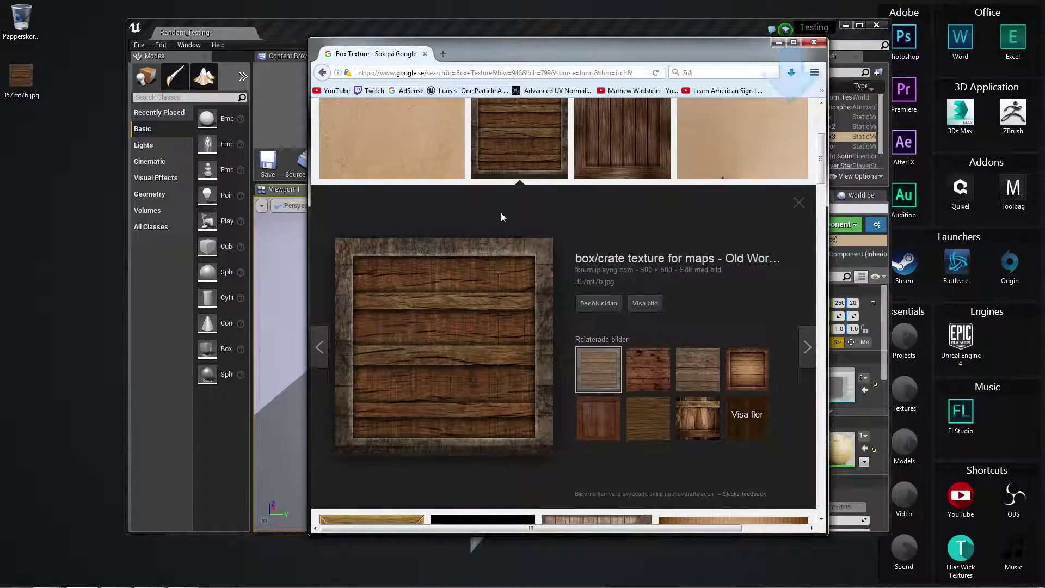
Save the light wood box image to the desktop.
{"action": "scroll", "coordinate": [501, 212], "scroll_direction": "down", "scroll_amount": 3}
{"action": "scroll", "coordinate": [501, 212], "scroll_direction": "down", "scroll_amount": 2}
{"action": "left_click", "coordinate": [468, 276]}
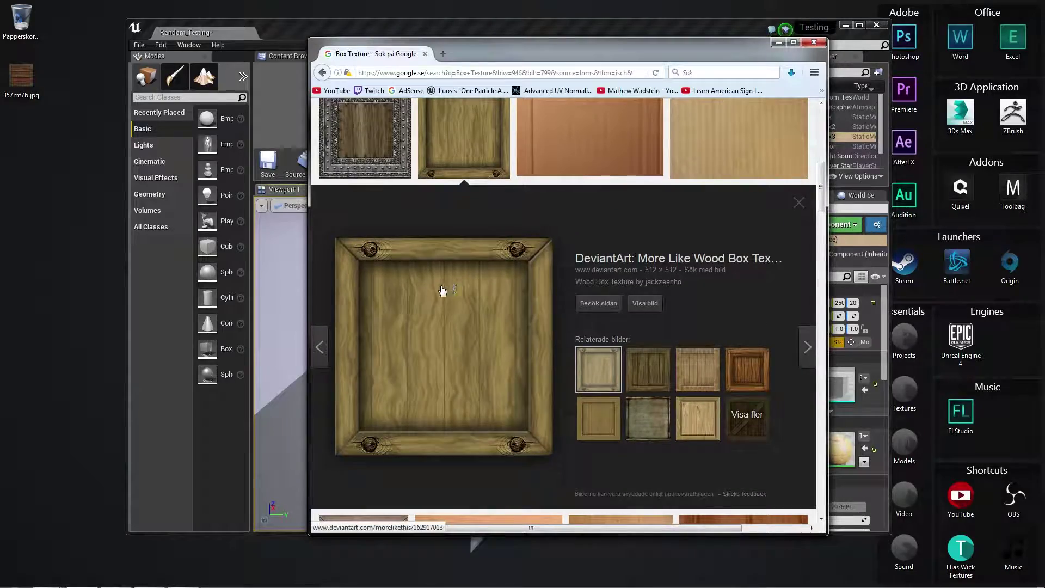
{"action": "right_click", "coordinate": [435, 290]}
{"action": "left_click", "coordinate": [495, 423]}
{"action": "left_click", "coordinate": [869, 484]}
Save the diagonally braced crate image to the desktop and minimise Firefox.
{"action": "scroll", "coordinate": [490, 326], "scroll_direction": "down", "scroll_amount": 3}
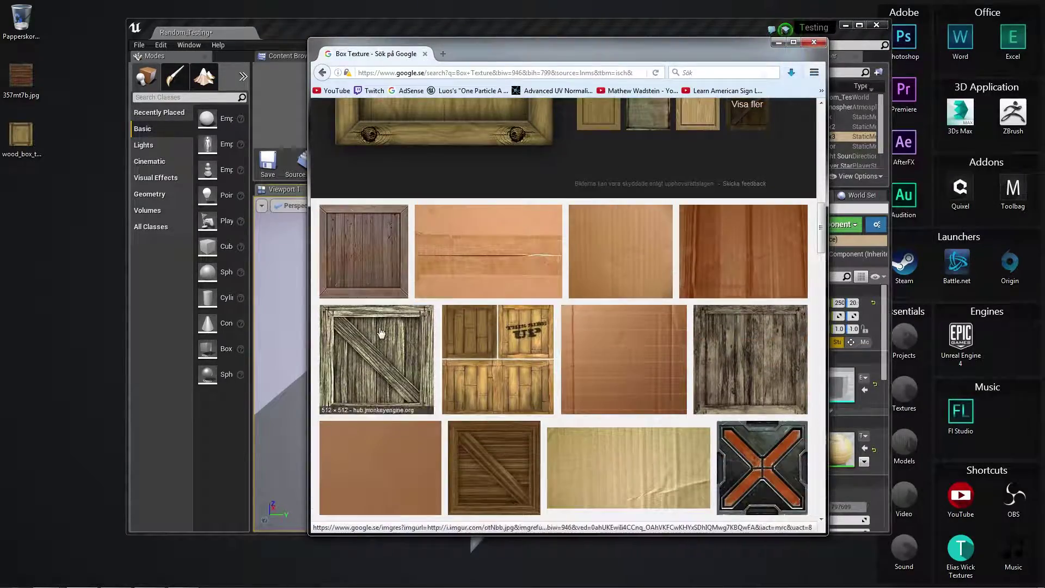
{"action": "left_click", "coordinate": [376, 370]}
{"action": "right_click", "coordinate": [447, 322]}
{"action": "left_click", "coordinate": [488, 446]}
{"action": "key", "text": "Return"}
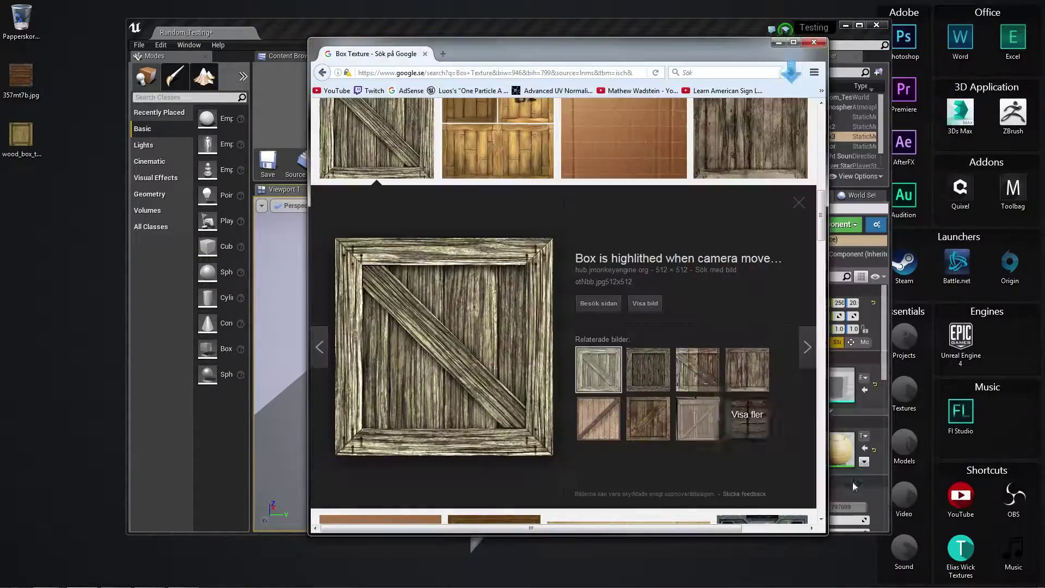
{"action": "left_click", "coordinate": [779, 42]}
{"action": "left_click", "coordinate": [22, 196]}
Import the three saved crate images into the Content Browser's Box folder.
{"action": "left_click", "coordinate": [293, 56]}
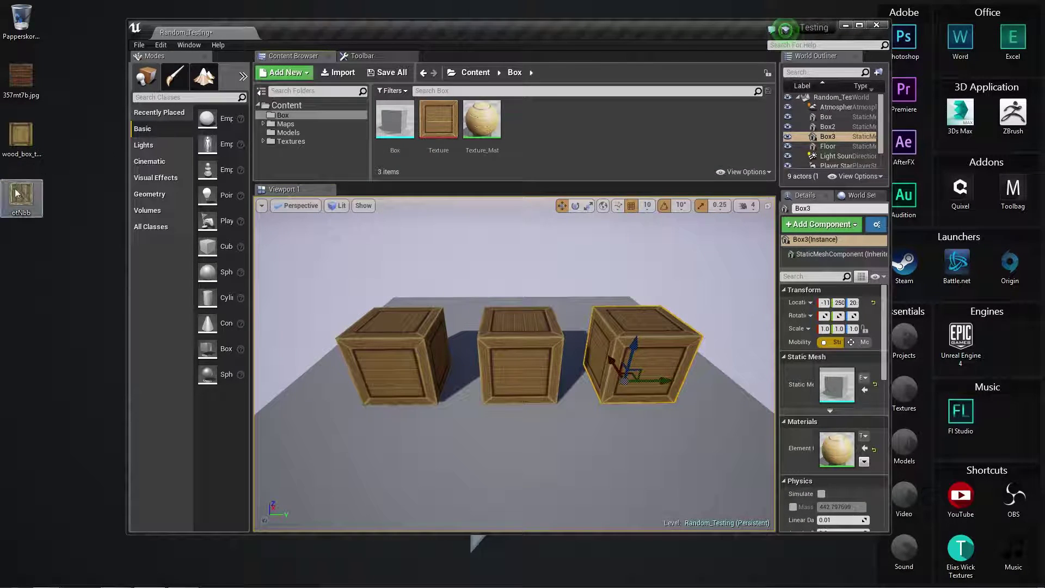
{"action": "left_click_drag", "start_coordinate": [38, 87], "coordinate": [32, 215]}
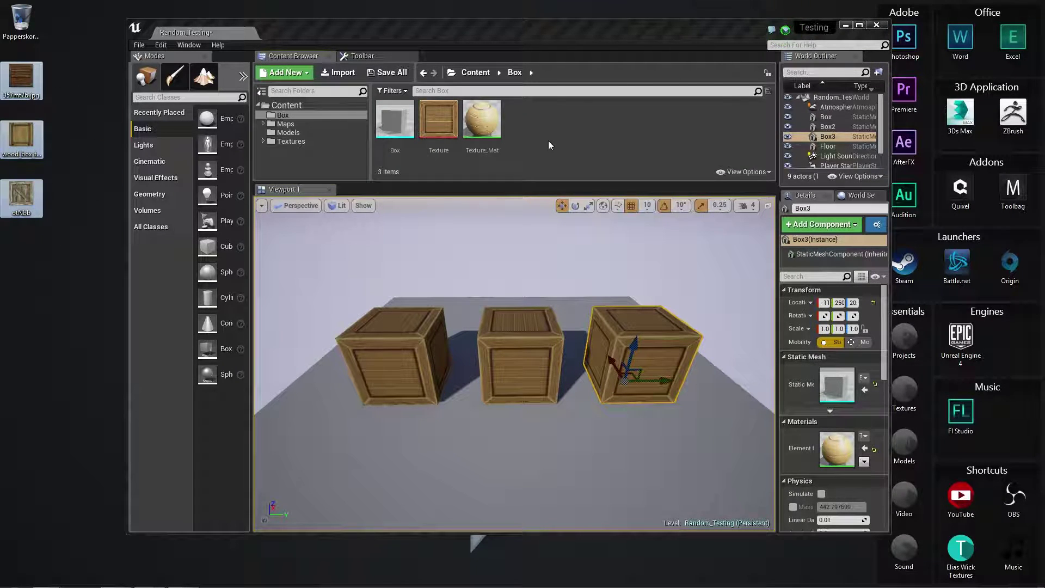
{"action": "left_click_drag", "start_coordinate": [537, 131], "coordinate": [533, 133]}
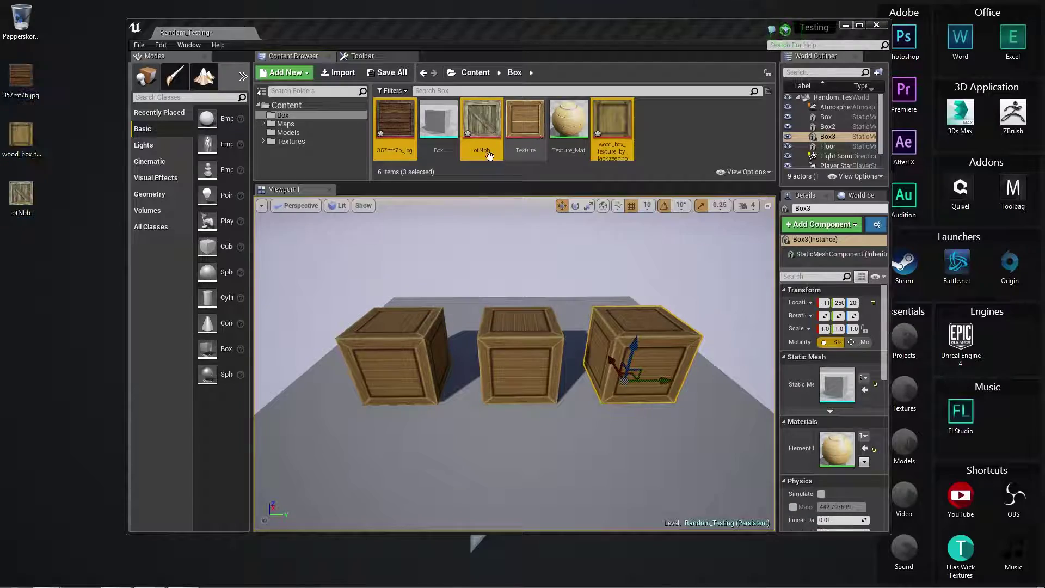
Apply the dark plank, braced crate and wood box textures to different crates, then maximize the editor.
{"action": "left_click_drag", "start_coordinate": [395, 120], "coordinate": [376, 356]}
{"action": "left_click_drag", "start_coordinate": [481, 119], "coordinate": [520, 353]}
{"action": "mouse_move", "coordinate": [611, 119]}
{"action": "left_mouse_down"}
{"action": "mouse_move", "coordinate": [670, 337]}
{"action": "mouse_move", "coordinate": [670, 305]}
{"action": "left_mouse_up"}
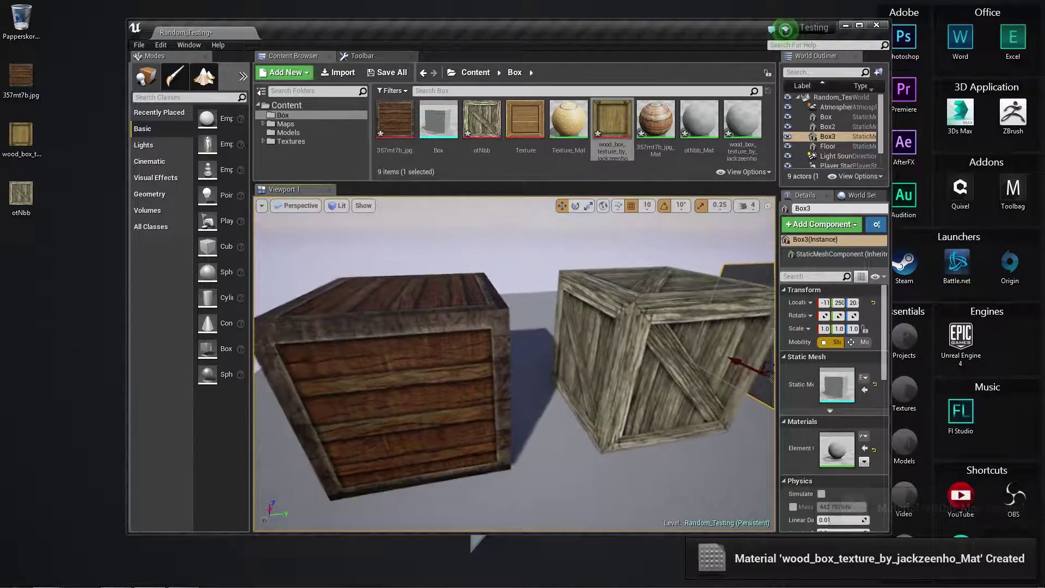
{"action": "right_click_drag", "start_coordinate": [514, 225], "coordinate": [513, 225]}
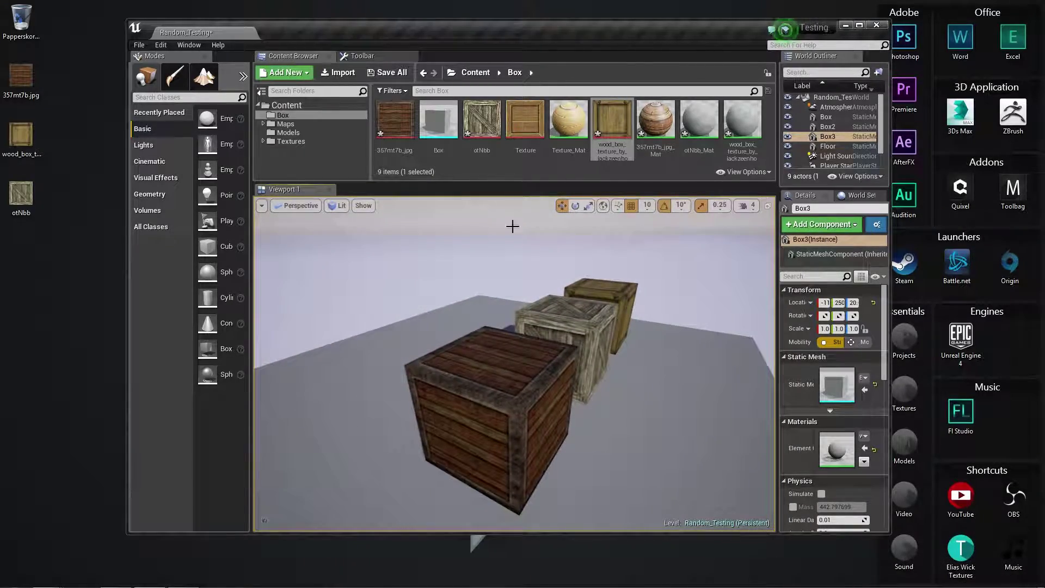
{"action": "left_click_drag", "start_coordinate": [525, 118], "coordinate": [510, 354]}
{"action": "right_click_drag", "start_coordinate": [509, 355], "coordinate": [509, 354]}
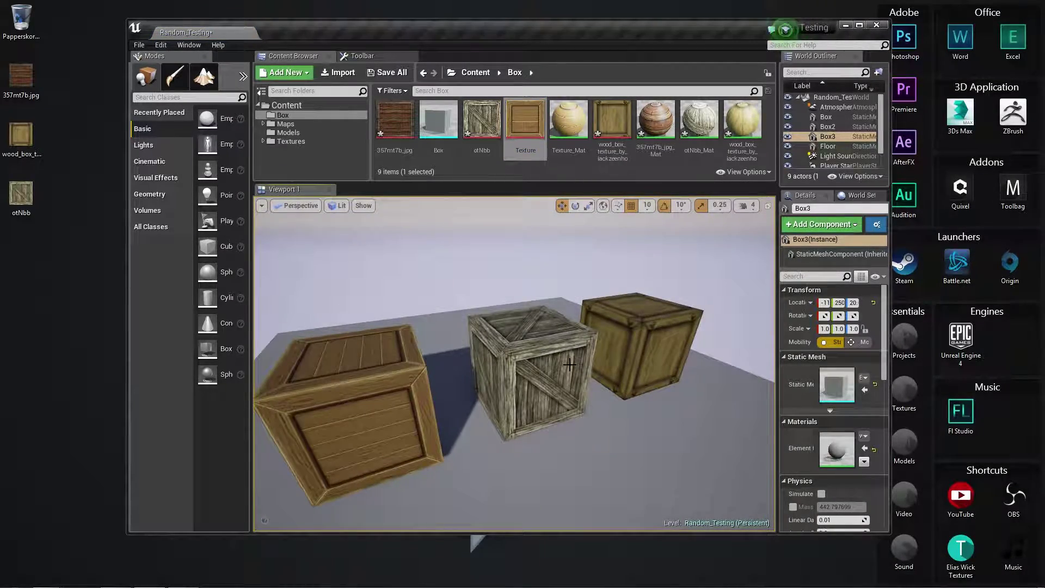
{"action": "left_click", "coordinate": [859, 25]}
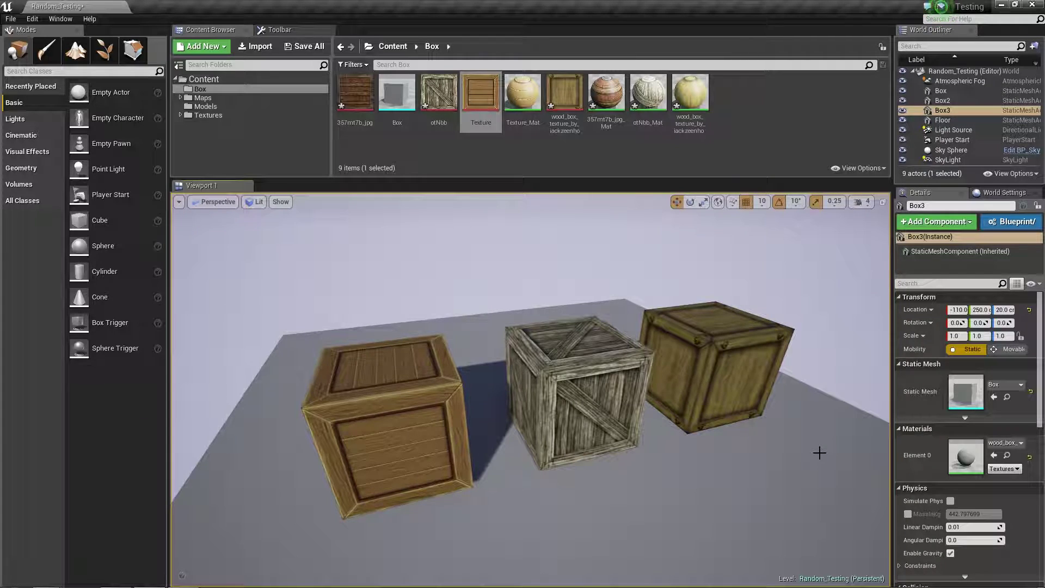